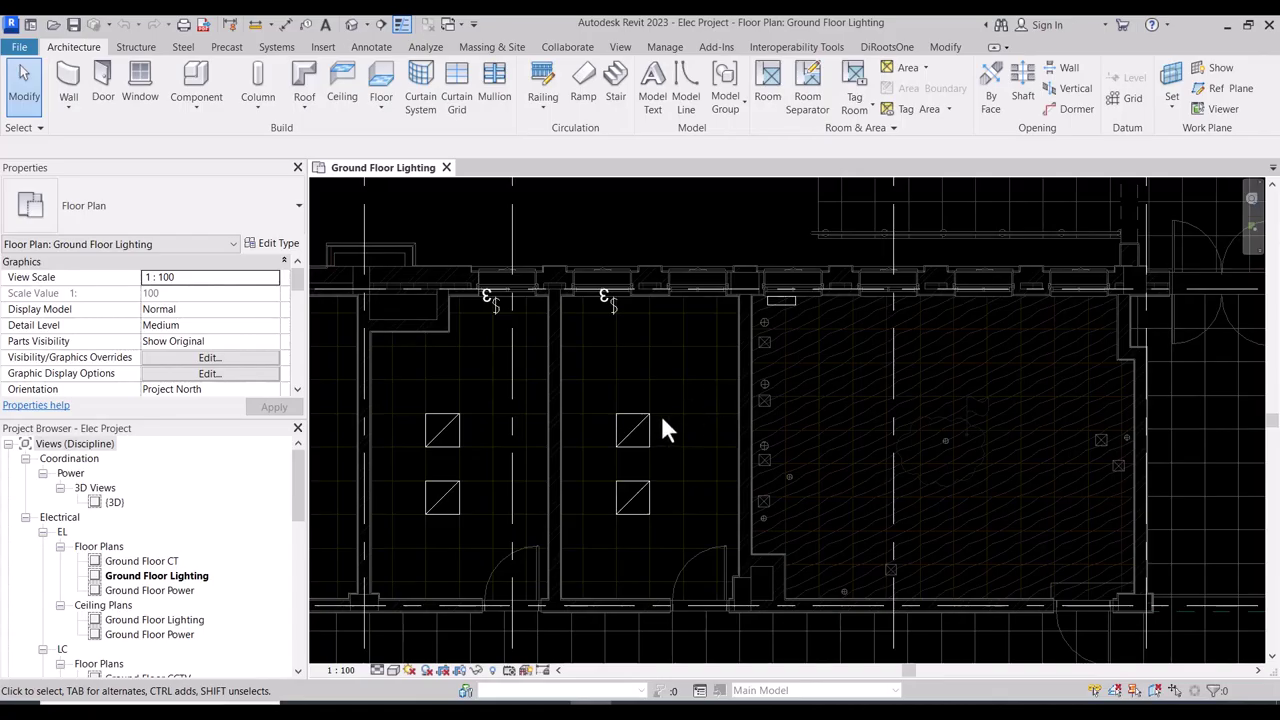
- Centre the two rooms' fixtures in view and select a recessed light fixture
scroll(672, 385, "up", 3)
scroll(655, 300, "down", 1)
scroll(668, 390, "up", 1)
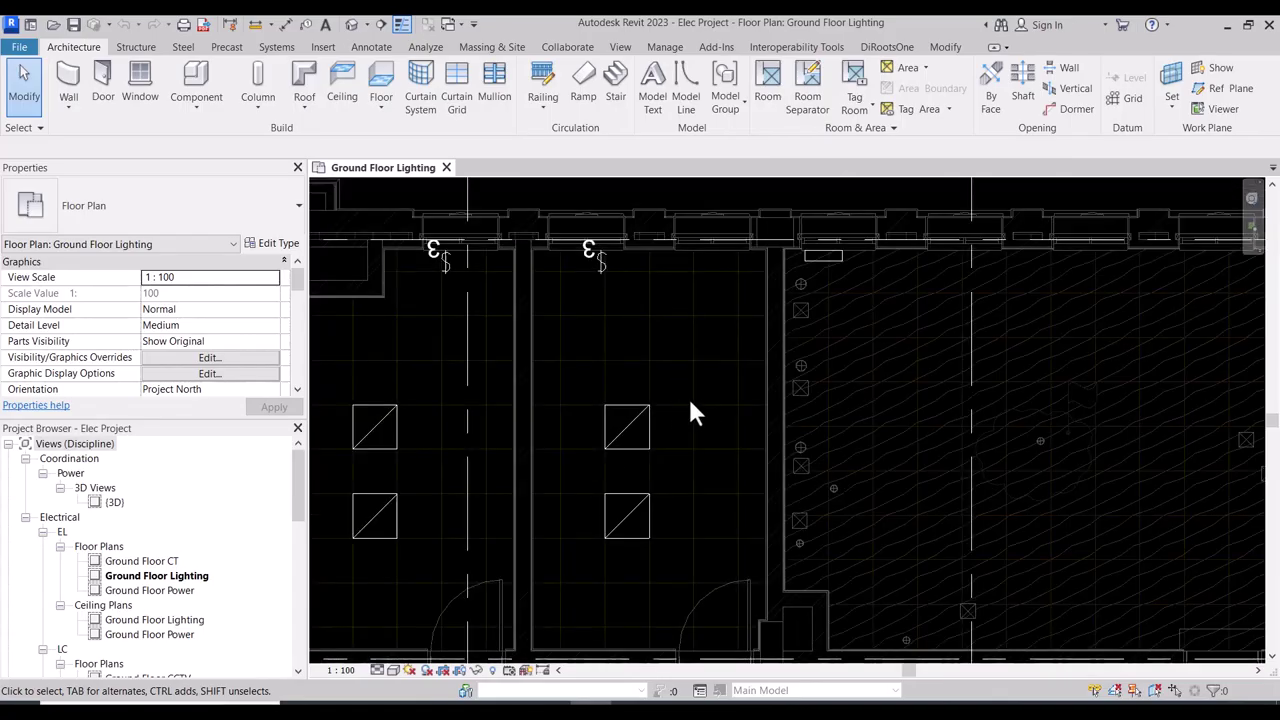
middle_click_drag(697, 413, 660, 412)
scroll(657, 412, "up", 1)
scroll(650, 412, "down", 1)
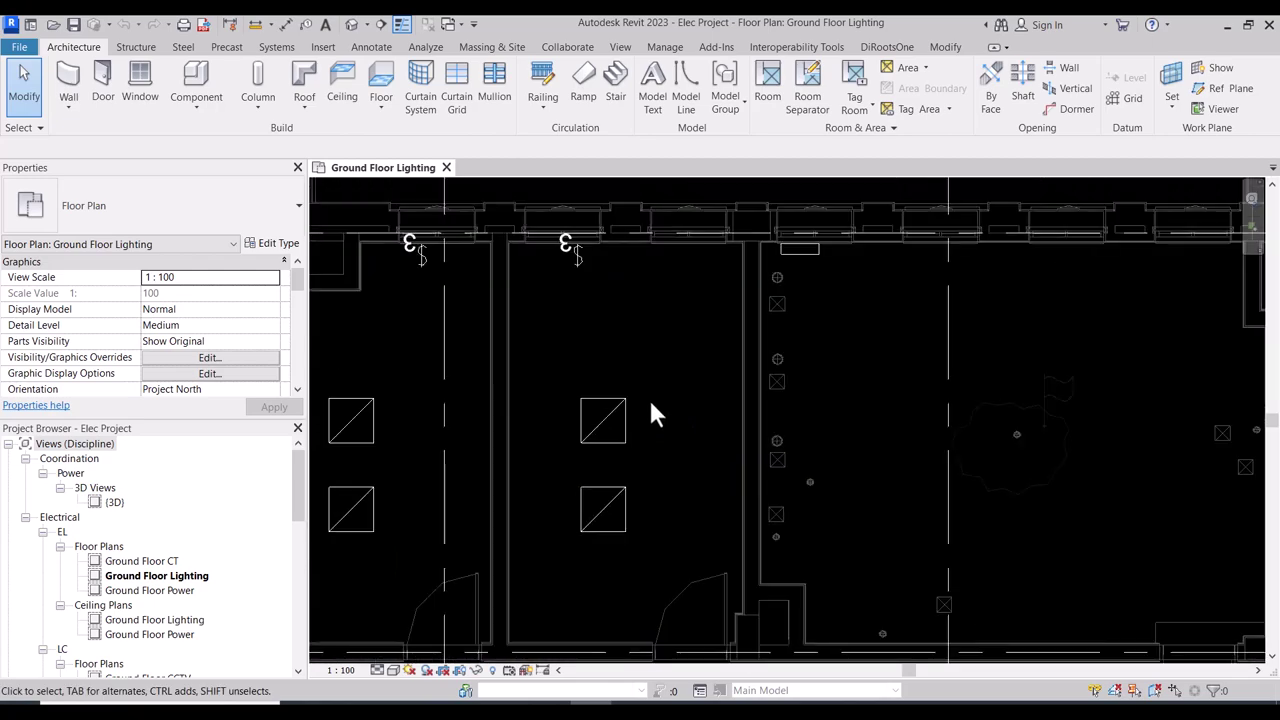
scroll(650, 413, "down", 1)
scroll(650, 413, "up", 1)
scroll(648, 410, "down", 1)
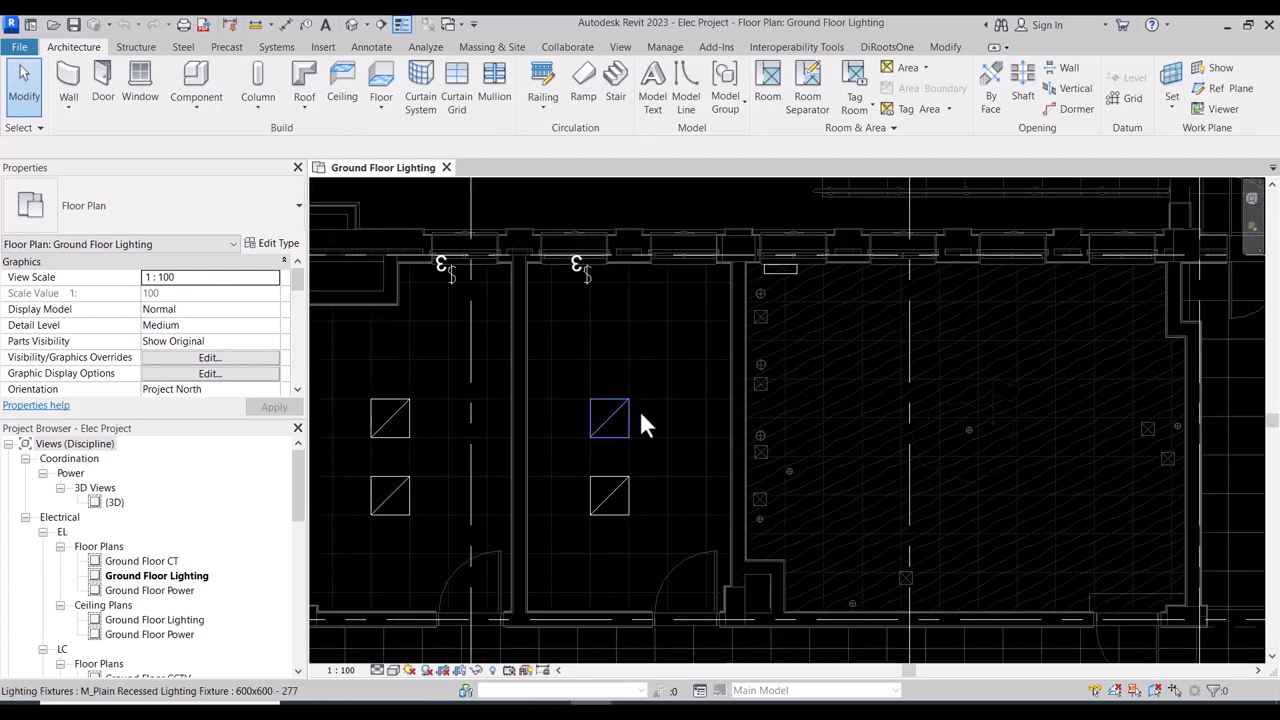
left_click(624, 434)
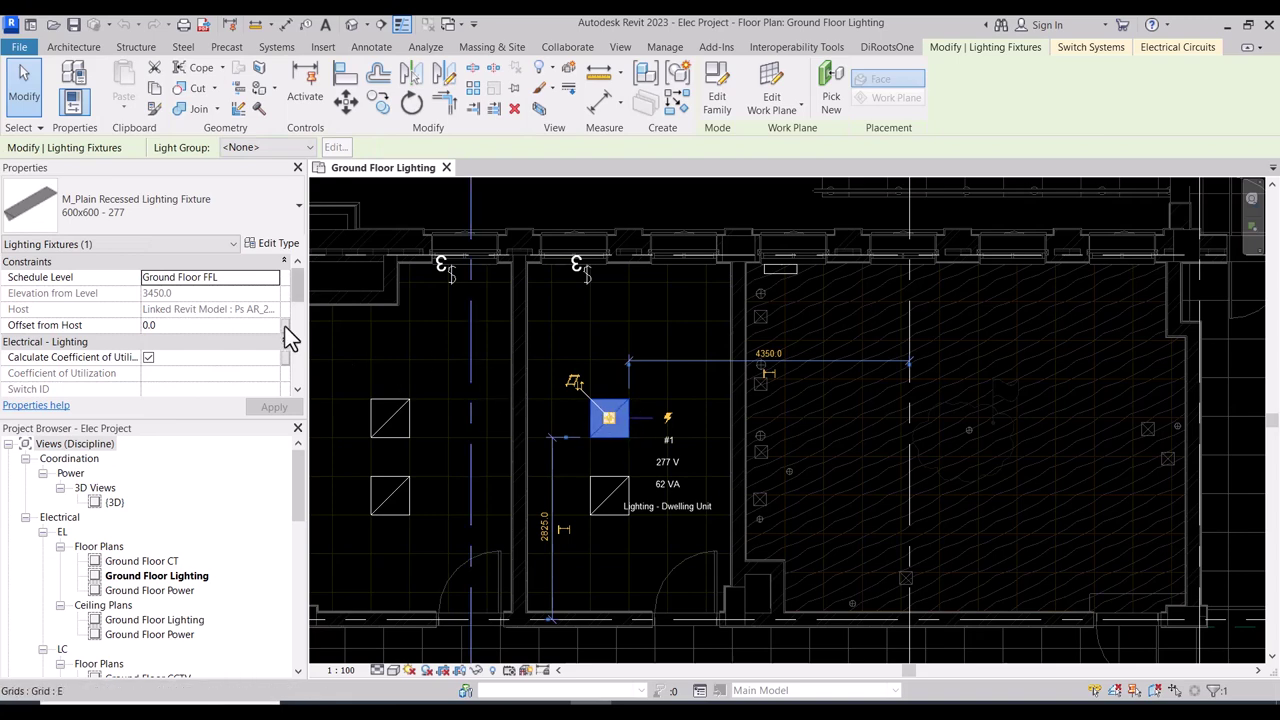
- Deselect the fixture and pan the plan to show the neighbouring room
scroll(250, 335, "down", 2)
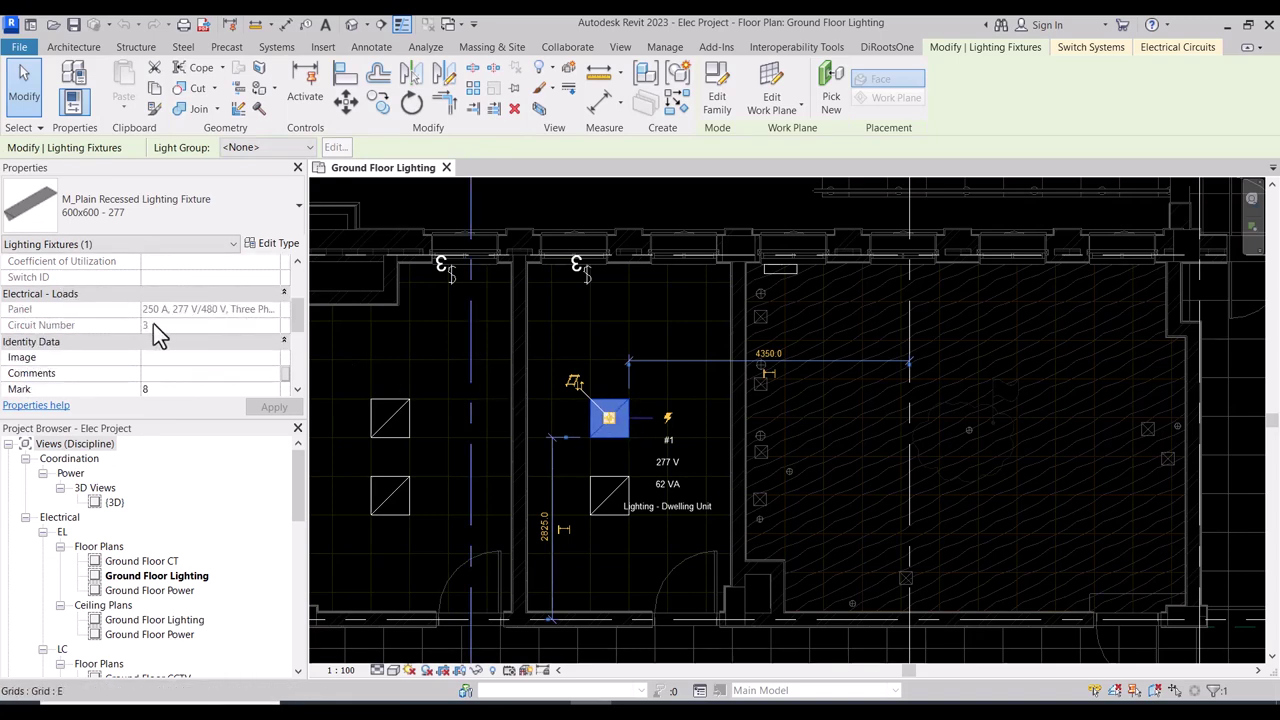
left_click(657, 370)
middle_click_drag(600, 394, 757, 378)
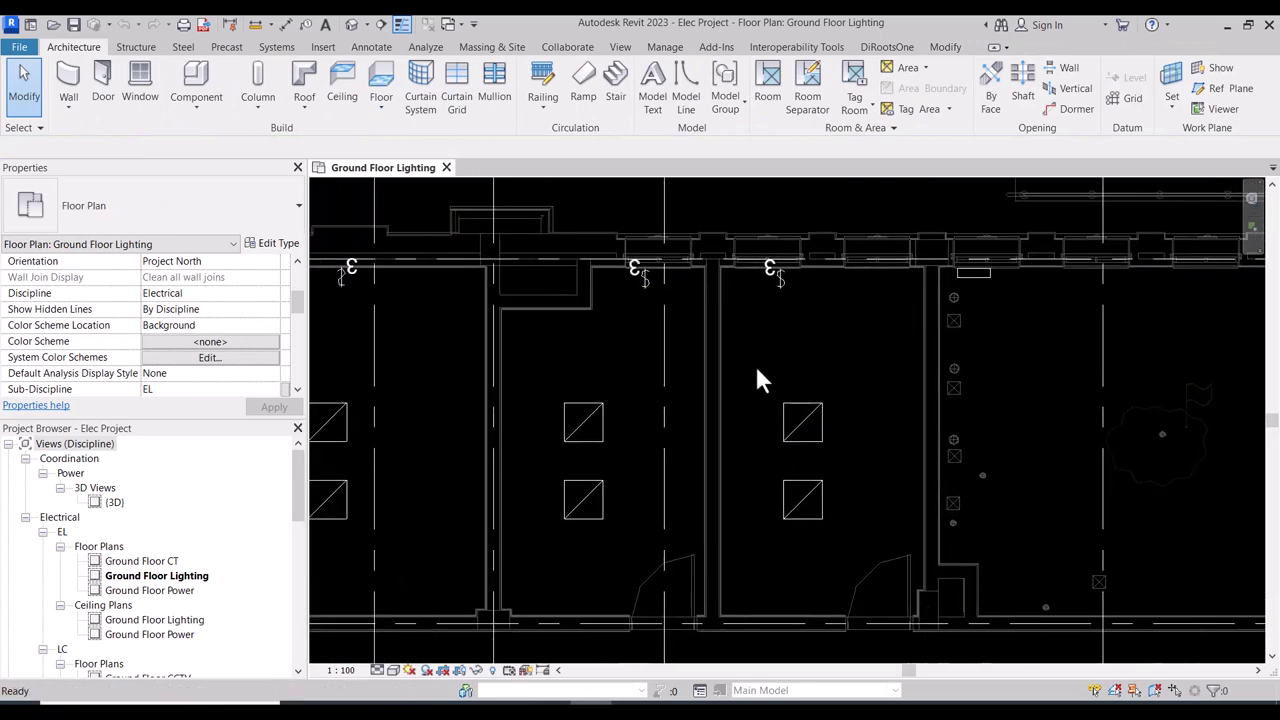
scroll(754, 362, "down", 2)
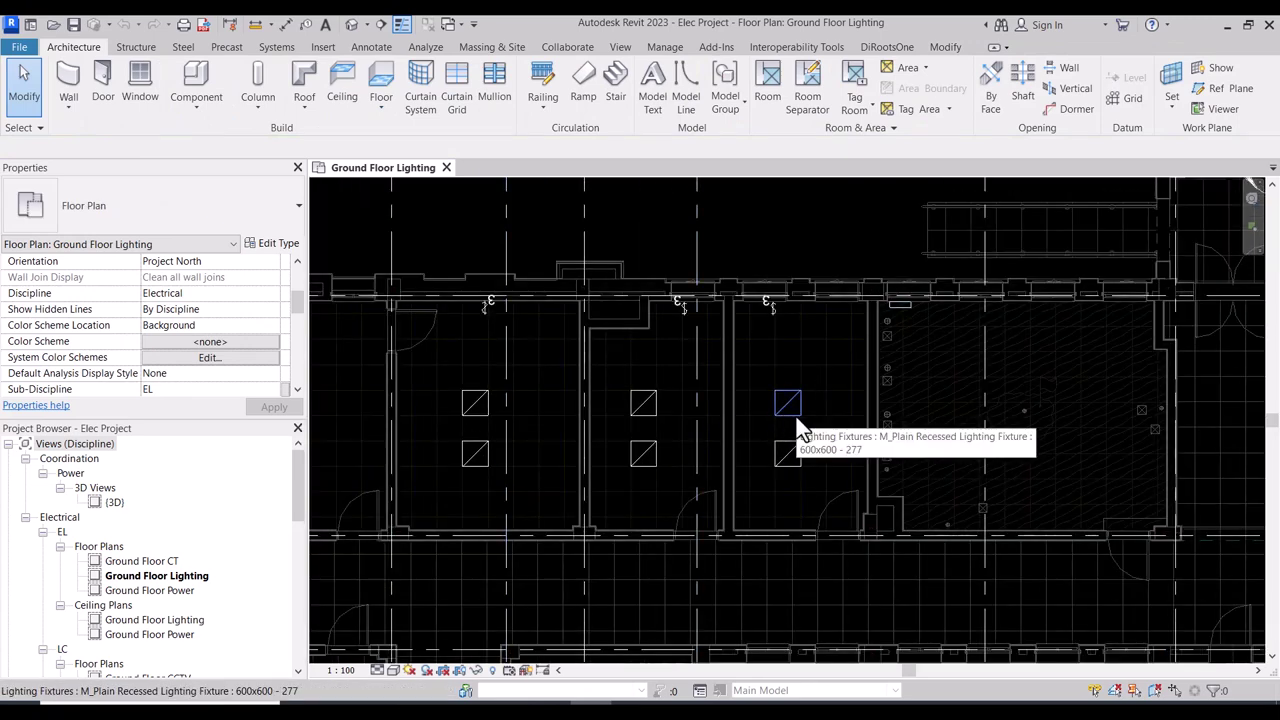
scroll(798, 422, "up", 2)
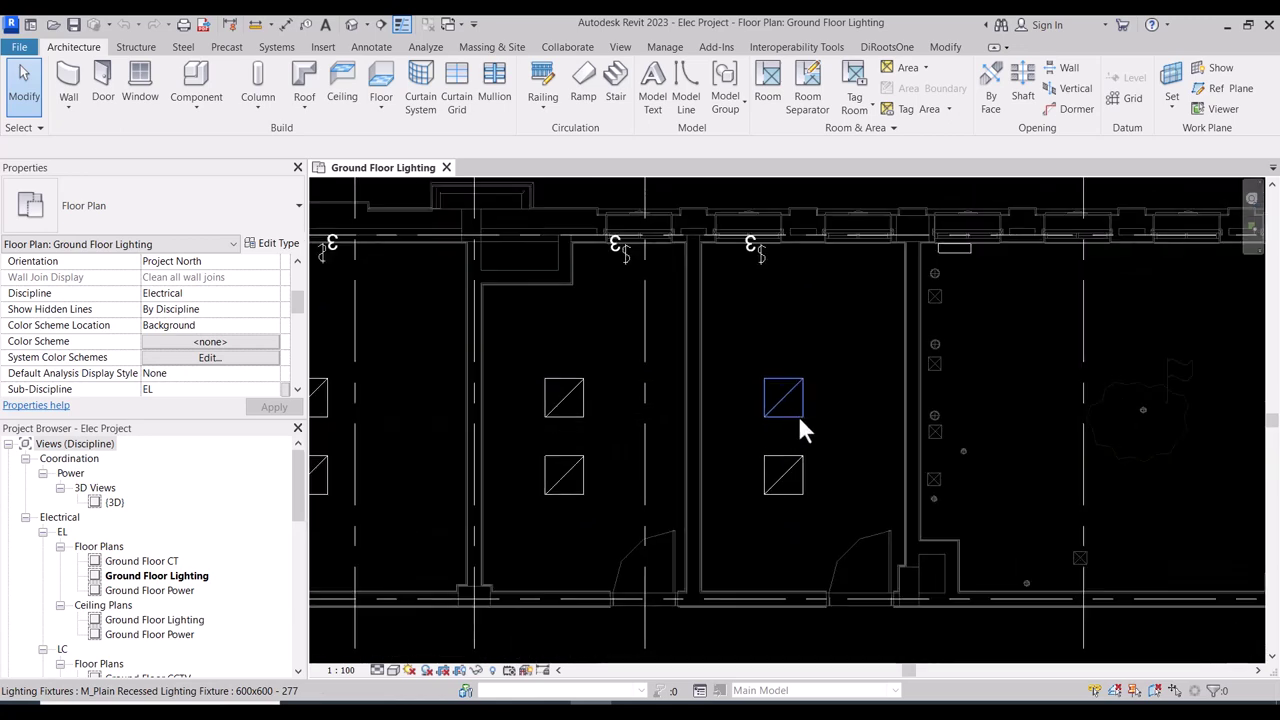
- Tab-cycle through previews of the fixtures' electrical circuit and the wall switches' switch systems
key("Tab")
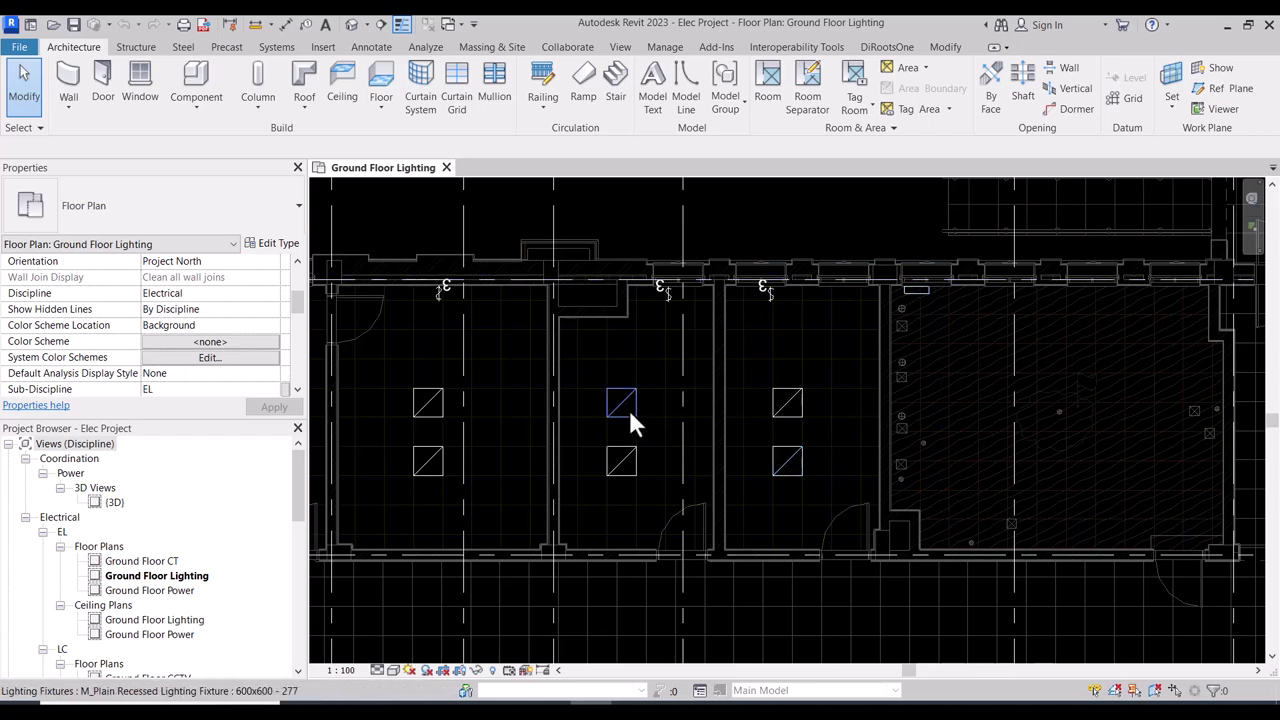
key("Tab")
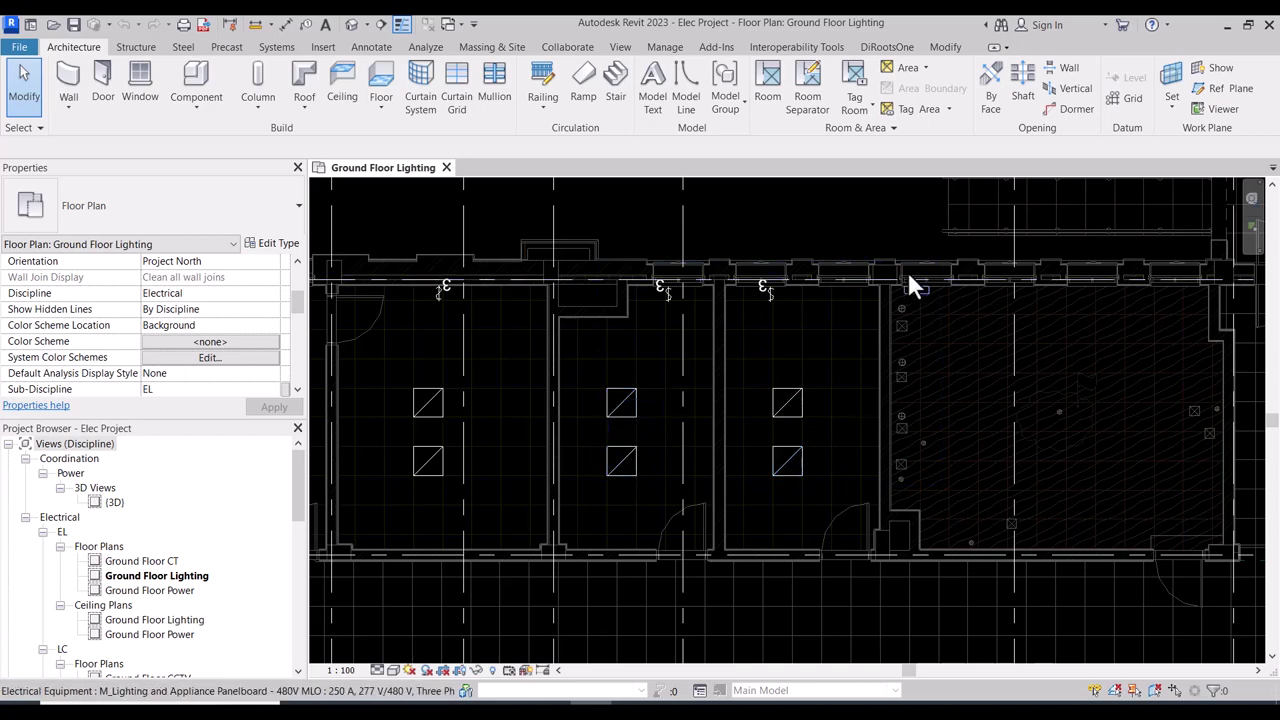
key("Tab")
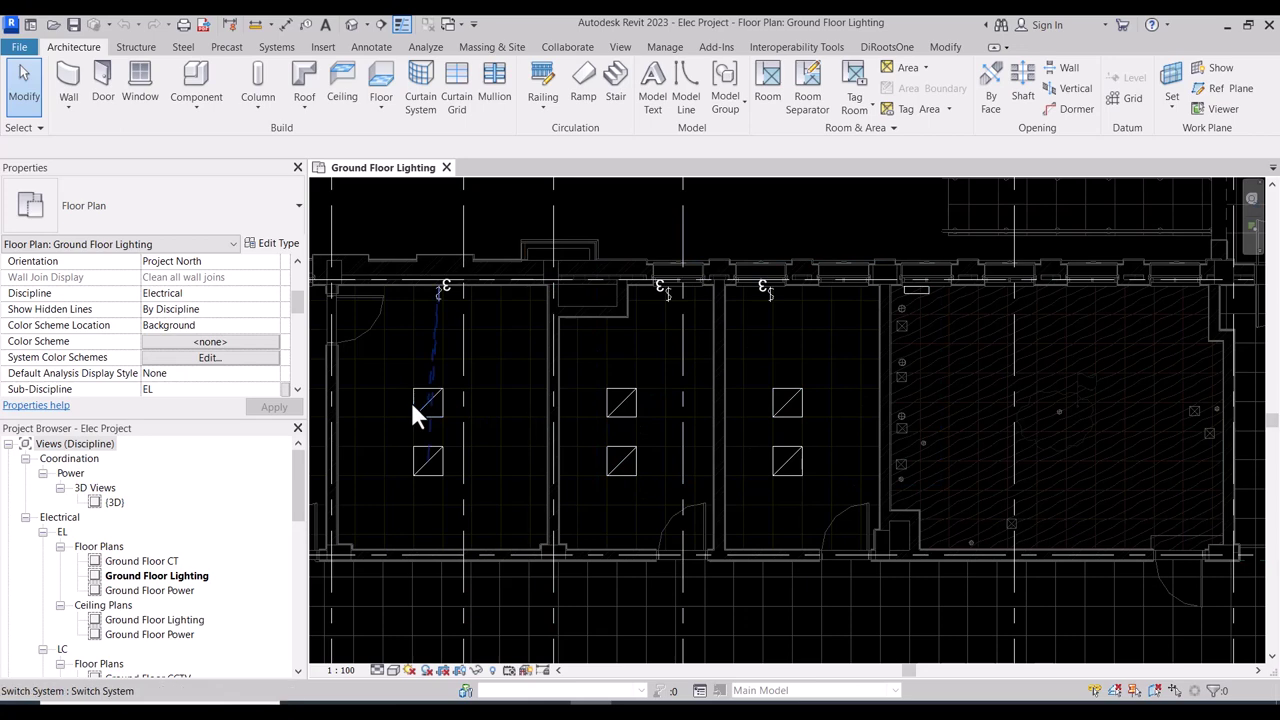
key("Tab")
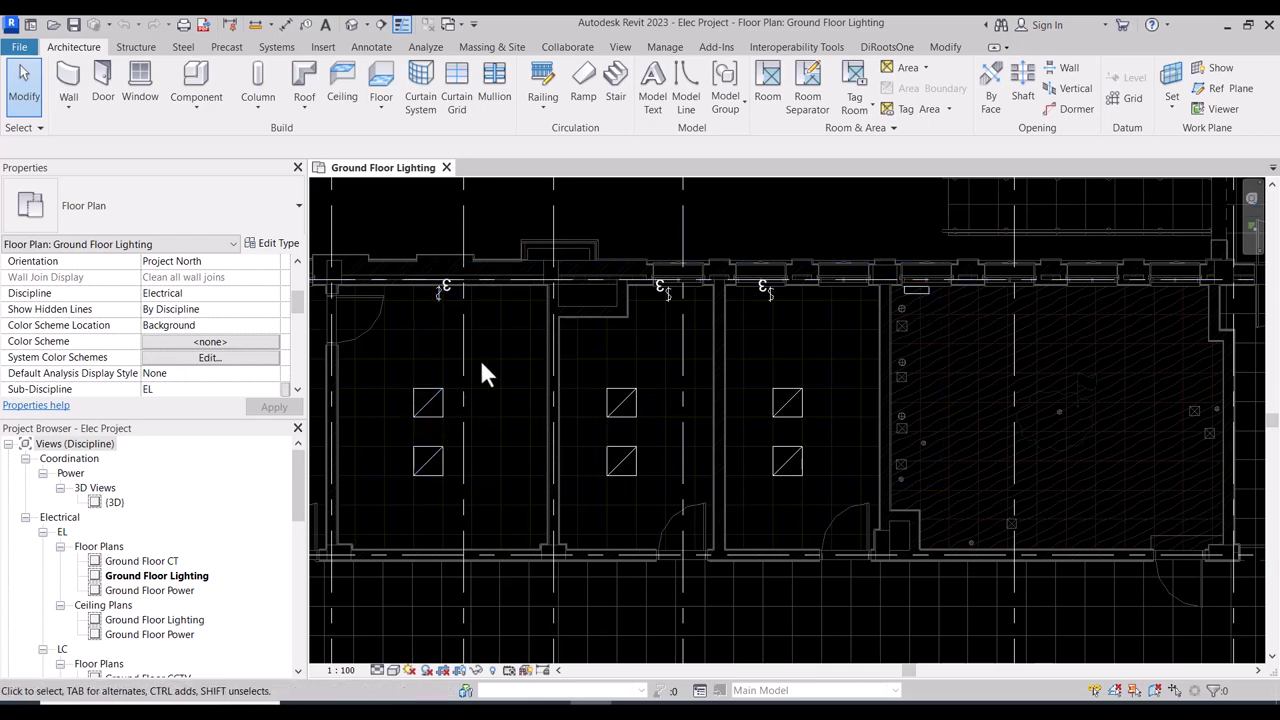
key("Tab")
key("Tab")
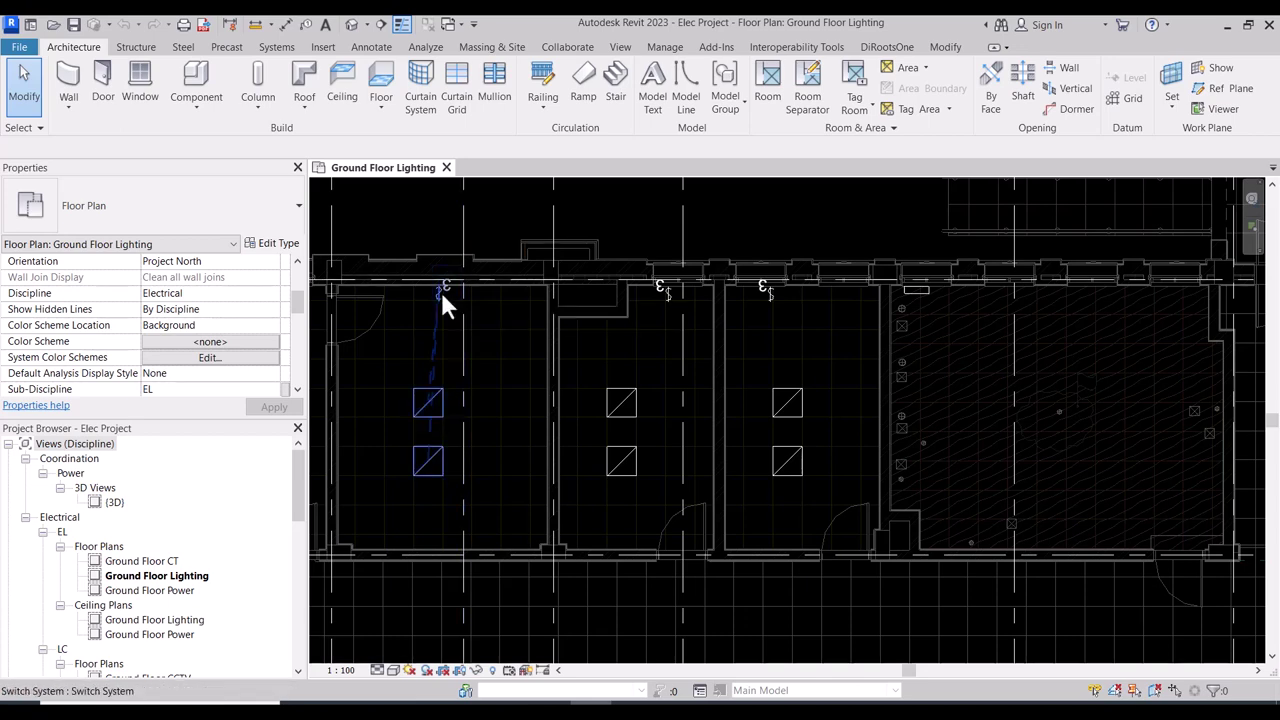
key("Tab")
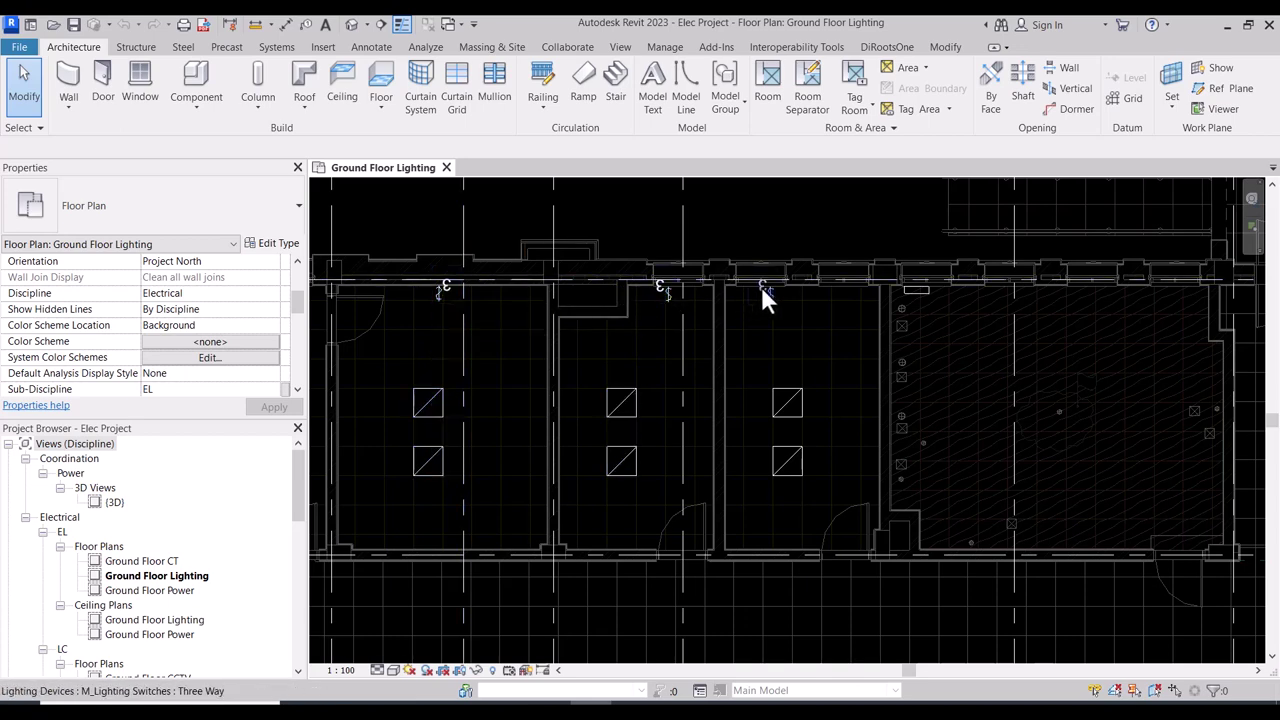
key("Tab")
- Recentre the room's lights and select the 600x600 - 277 recessed fixture
scroll(830, 418, "down", 1)
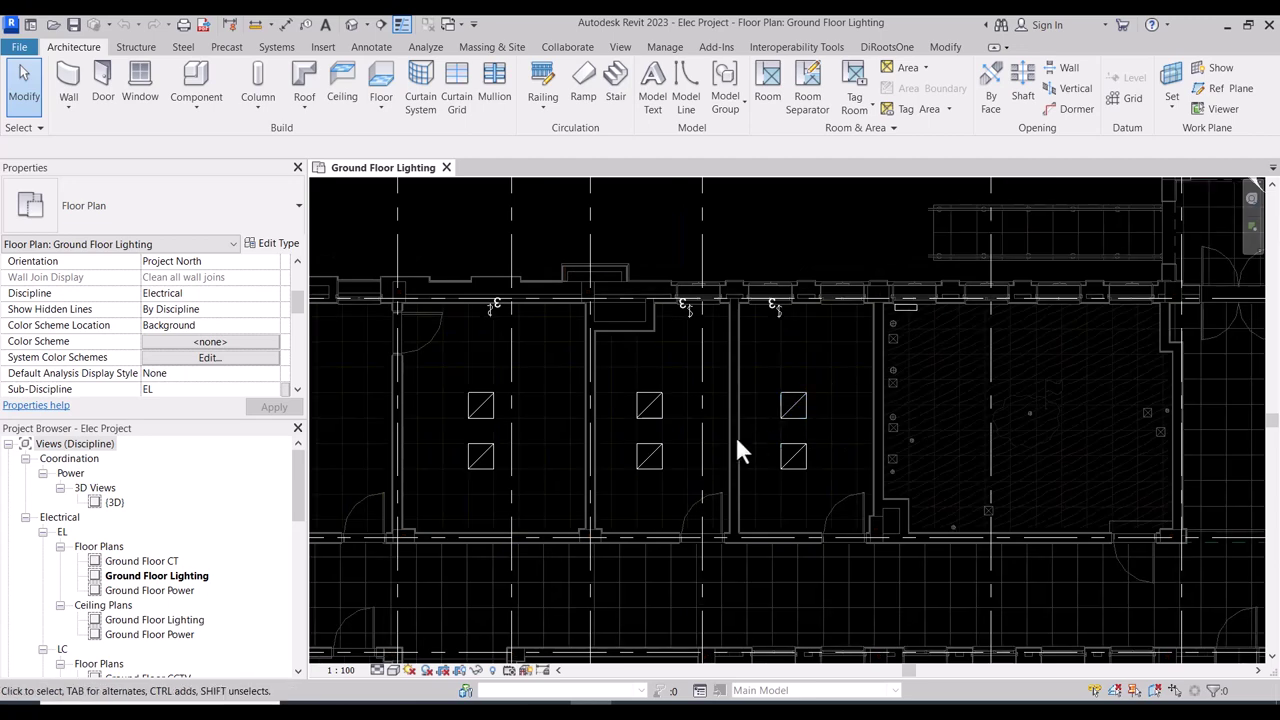
scroll(826, 414, "up", 3)
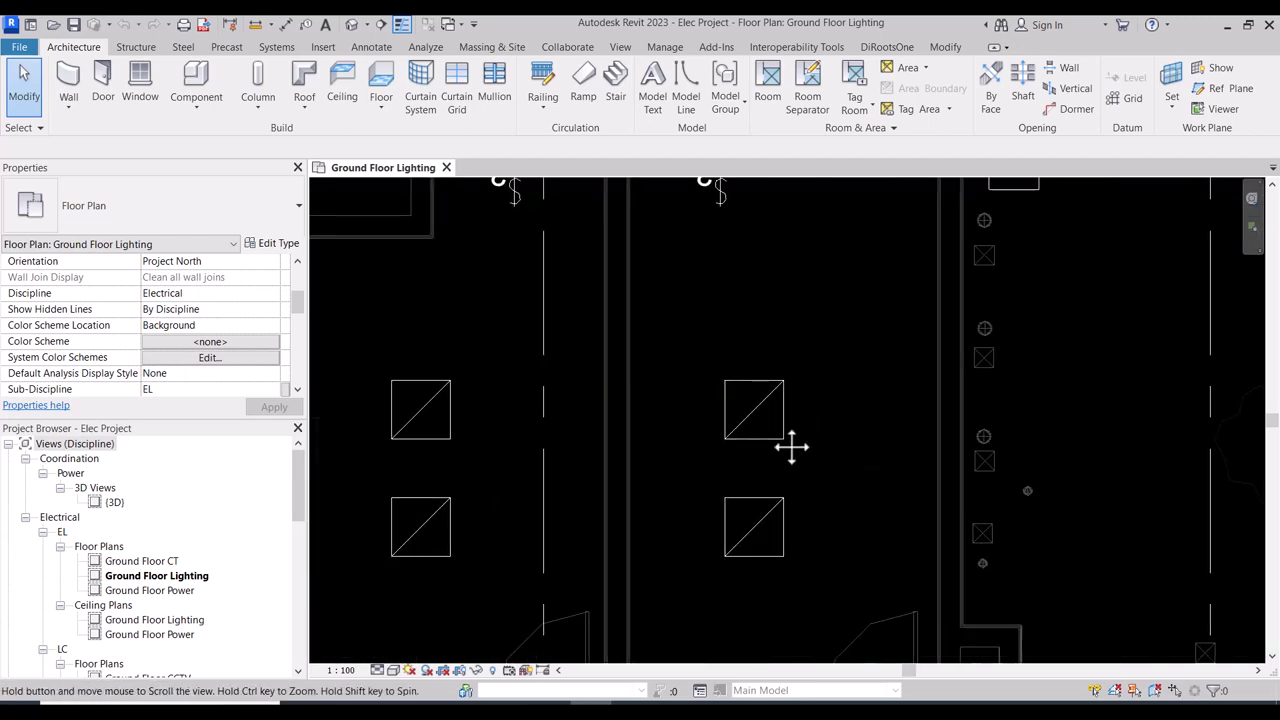
mouse_move(789, 443)
middle_mouse_down()
mouse_move(645, 472)
mouse_move(691, 450)
mouse_move(676, 436)
middle_mouse_up()
scroll(645, 472, "down", 2)
scroll(636, 445, "up", 2)
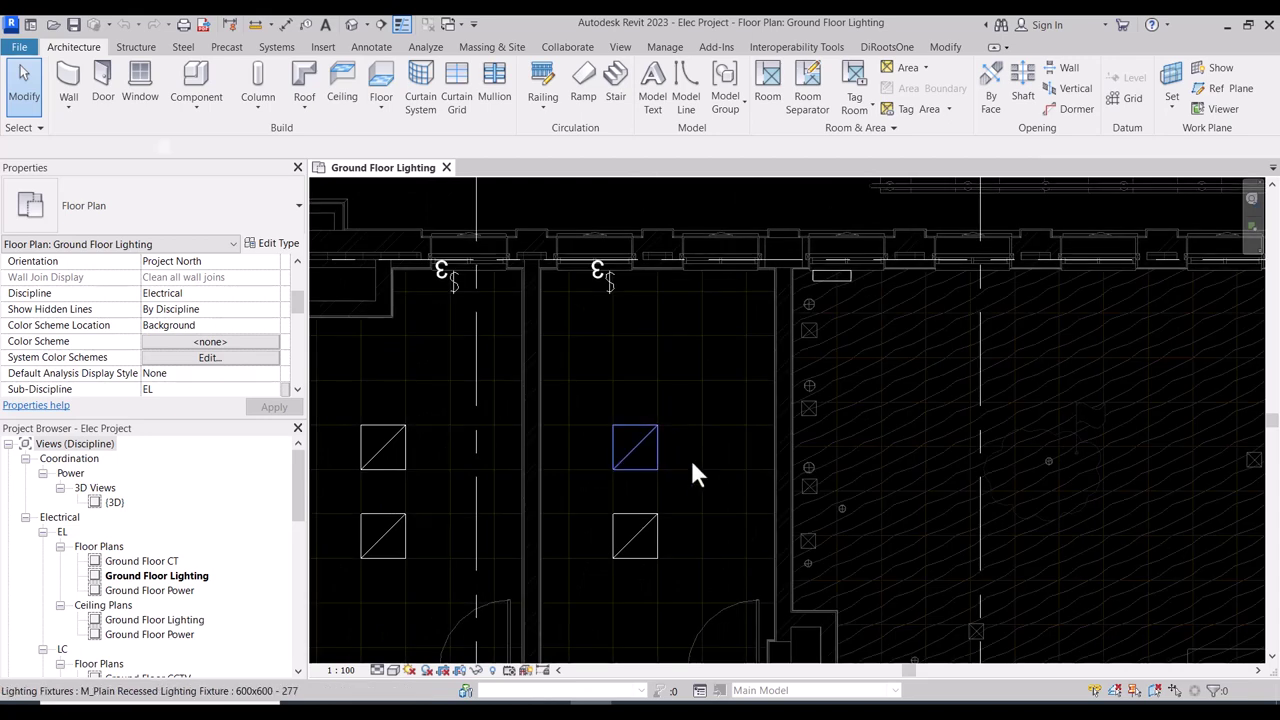
left_click(691, 462)
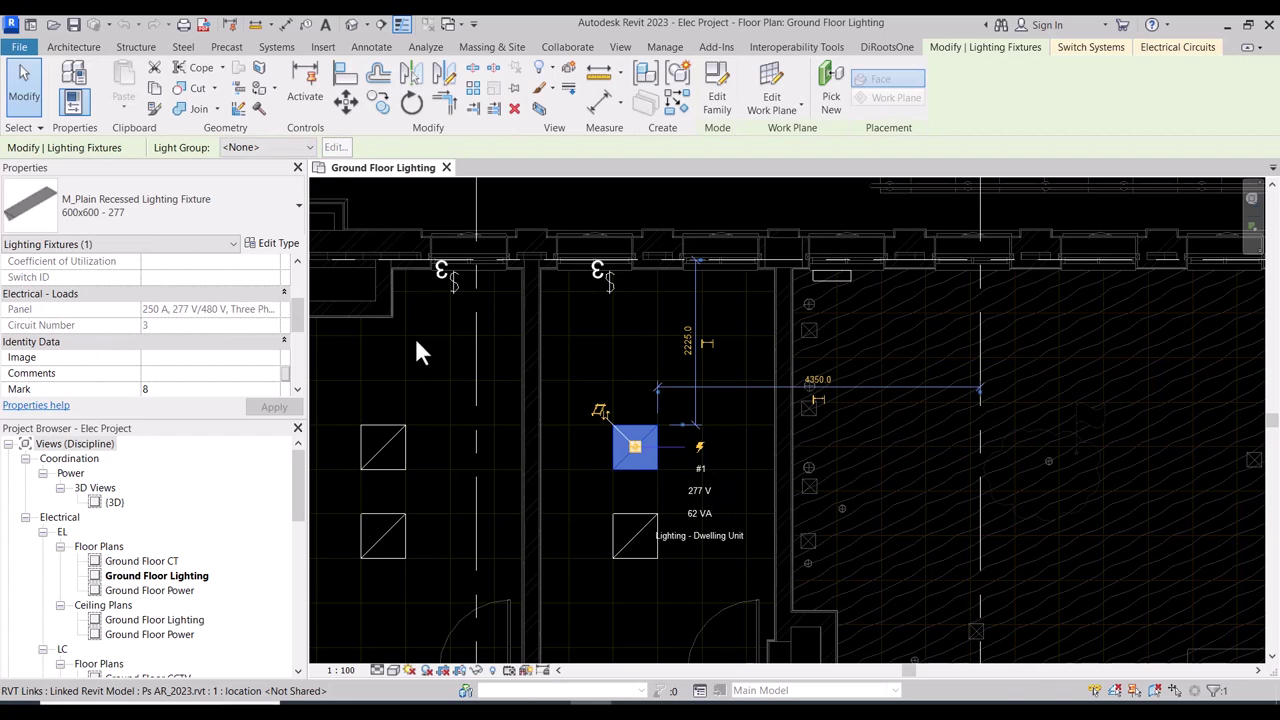
- Check the fixture type's 277 V Ballast Voltage and 62 VA Apparent Load, closing Type Properties unchanged
left_click(282, 246)
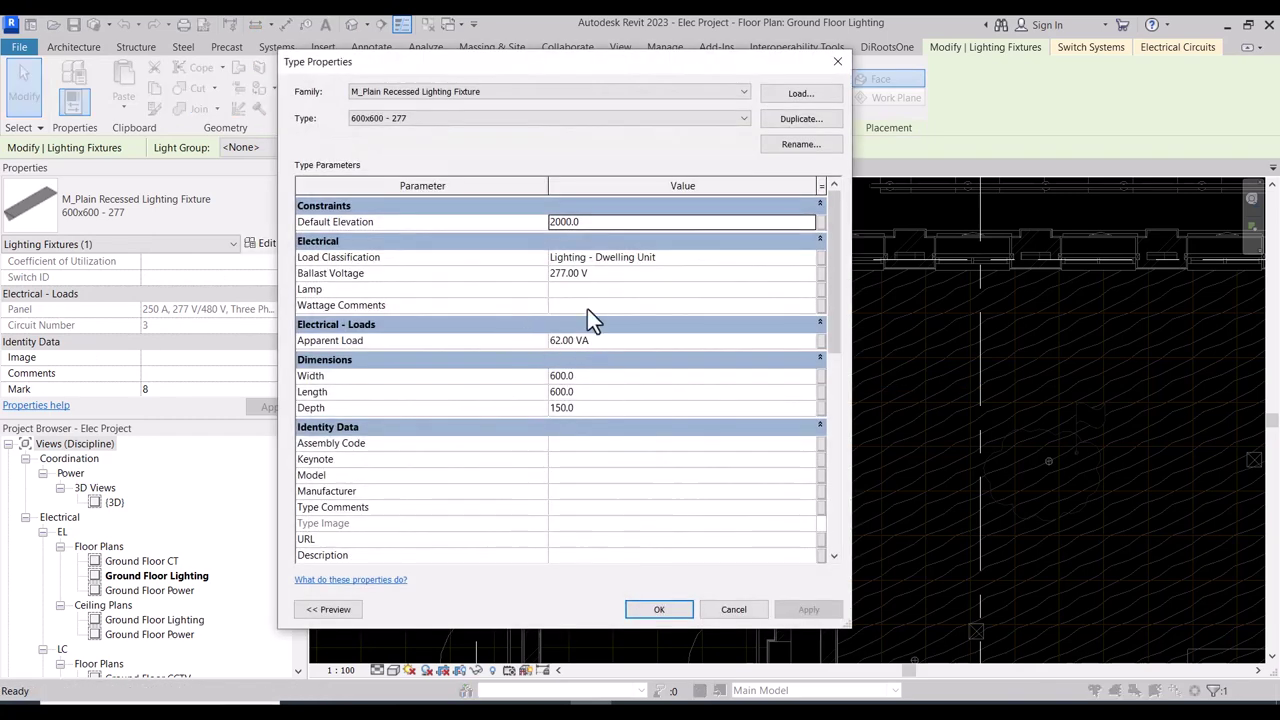
left_click(600, 274)
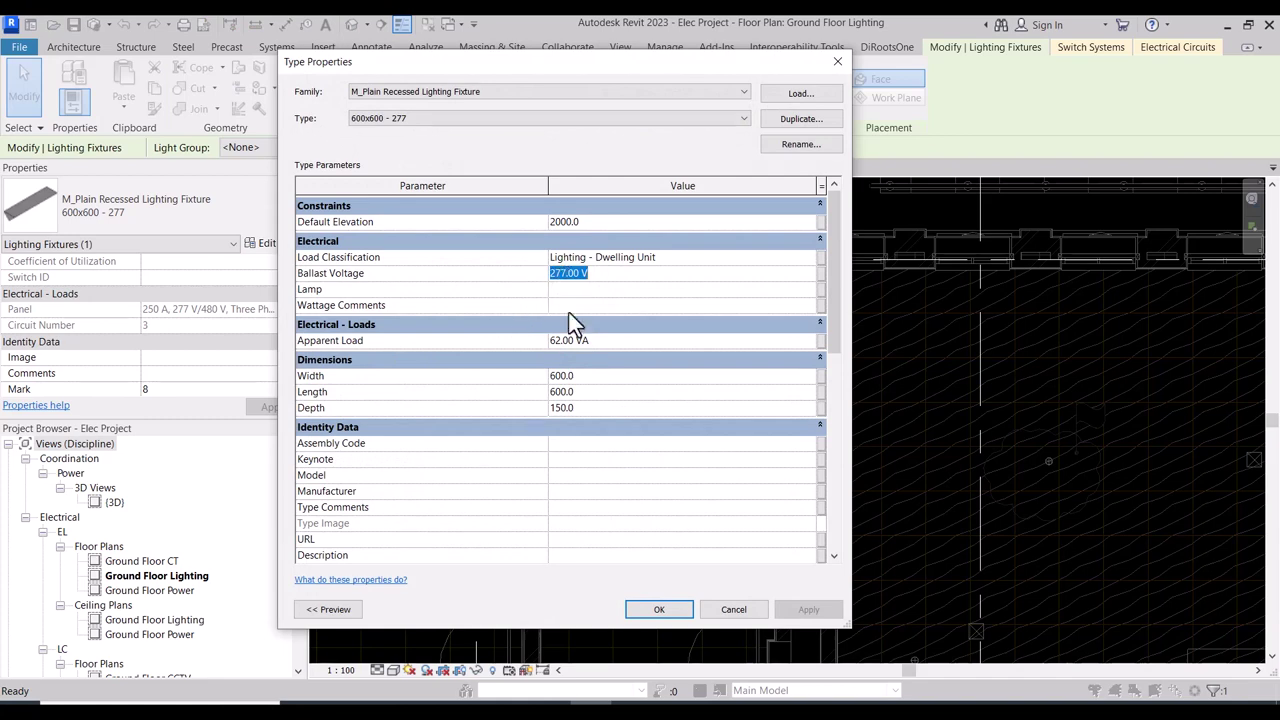
left_click(605, 339)
left_click(595, 274)
left_click(834, 62)
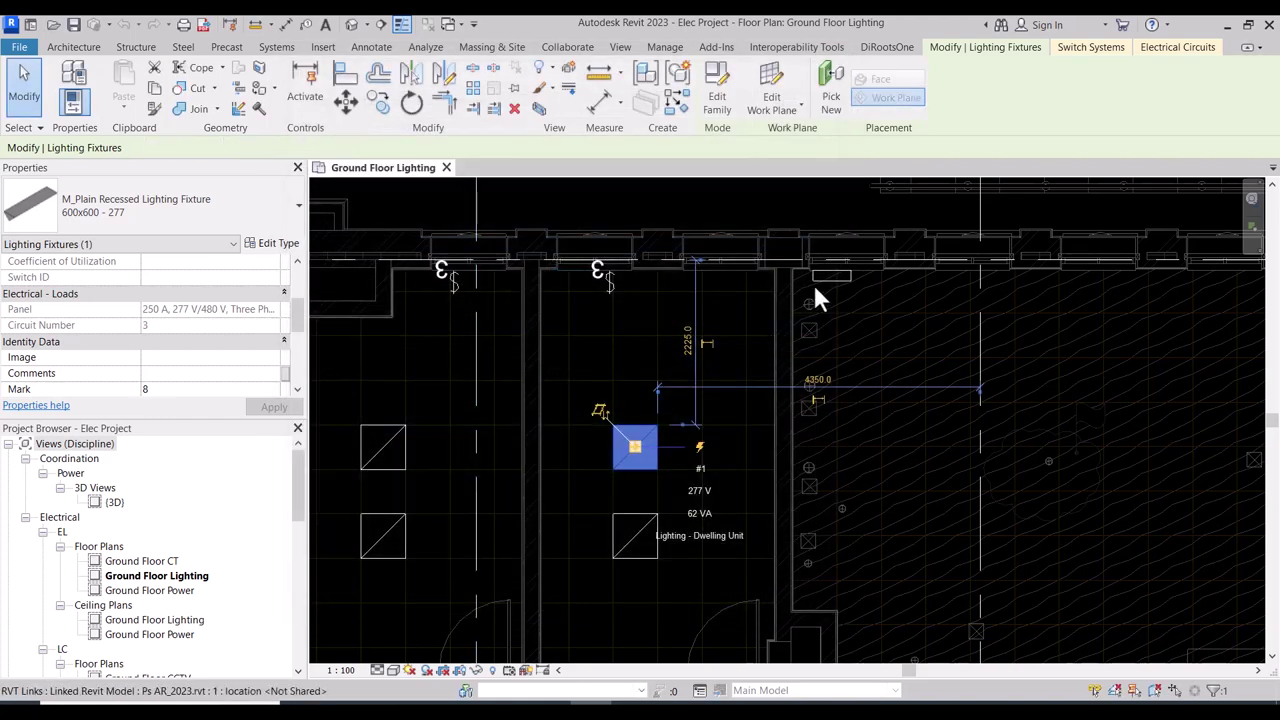
left_click(832, 278)
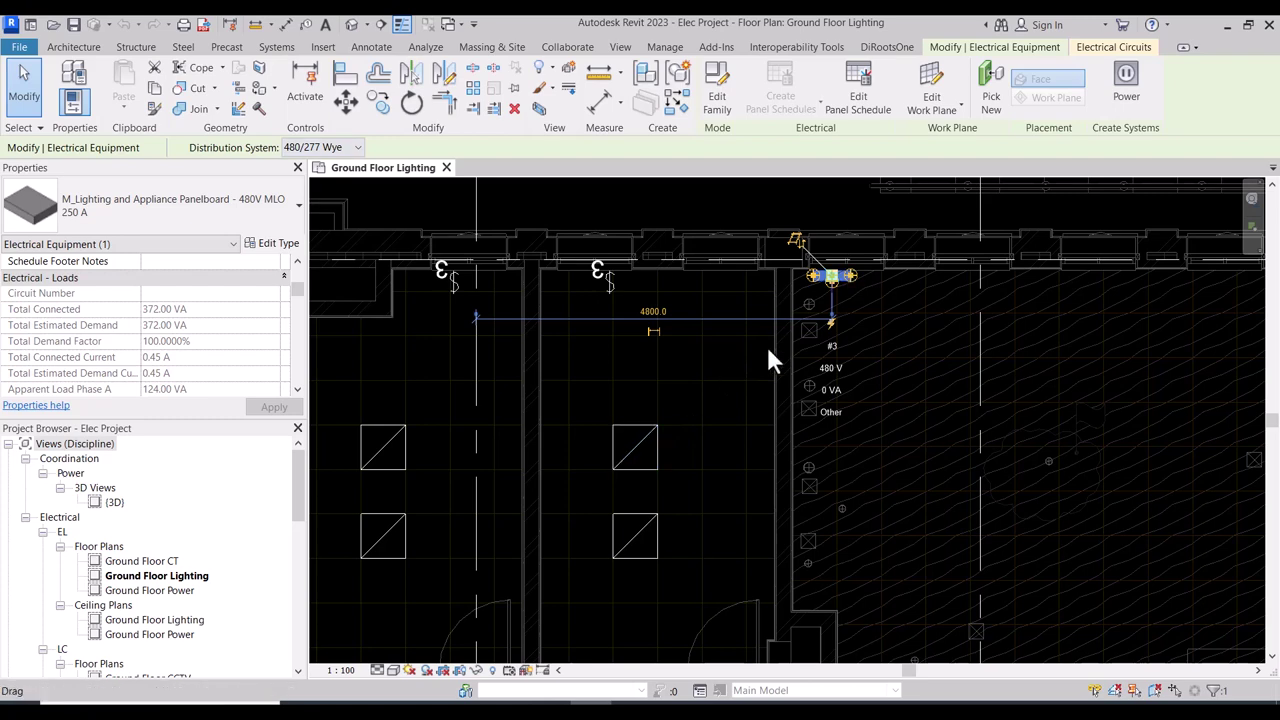
scroll(747, 413, "down", 2)
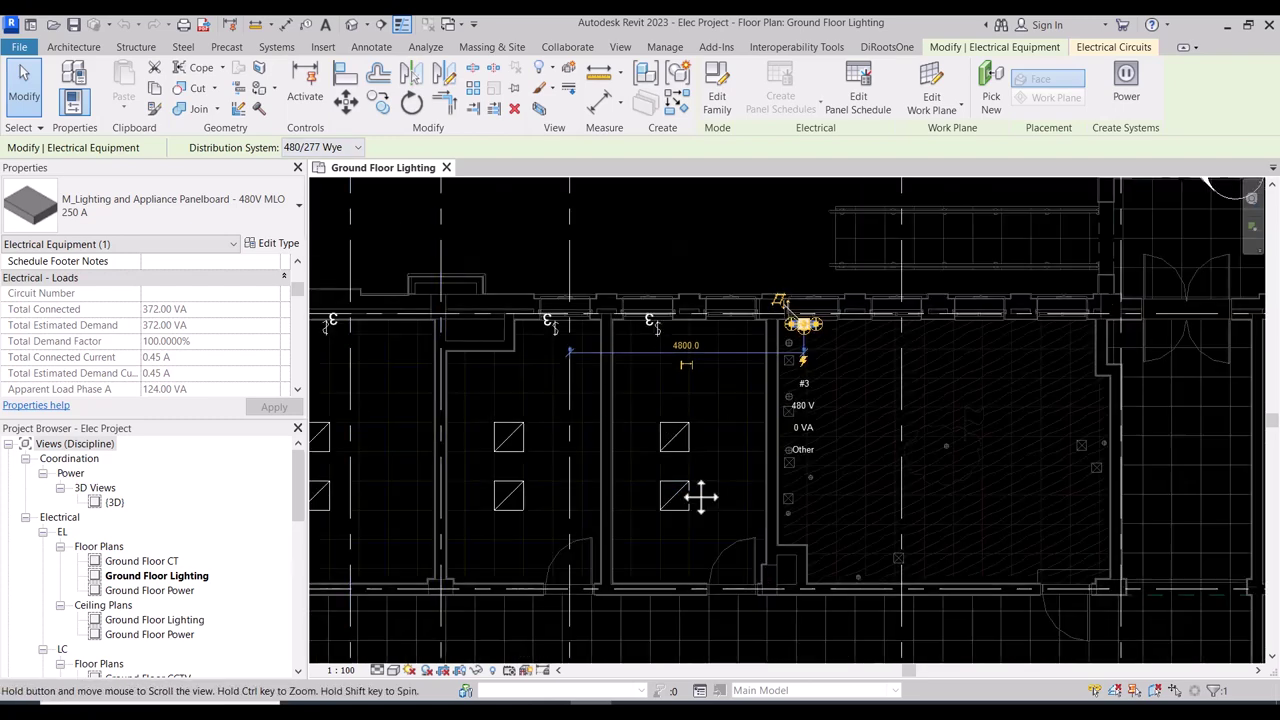
scroll(673, 395, "up", 2)
scroll(660, 398, "up", 3)
left_click(660, 398)
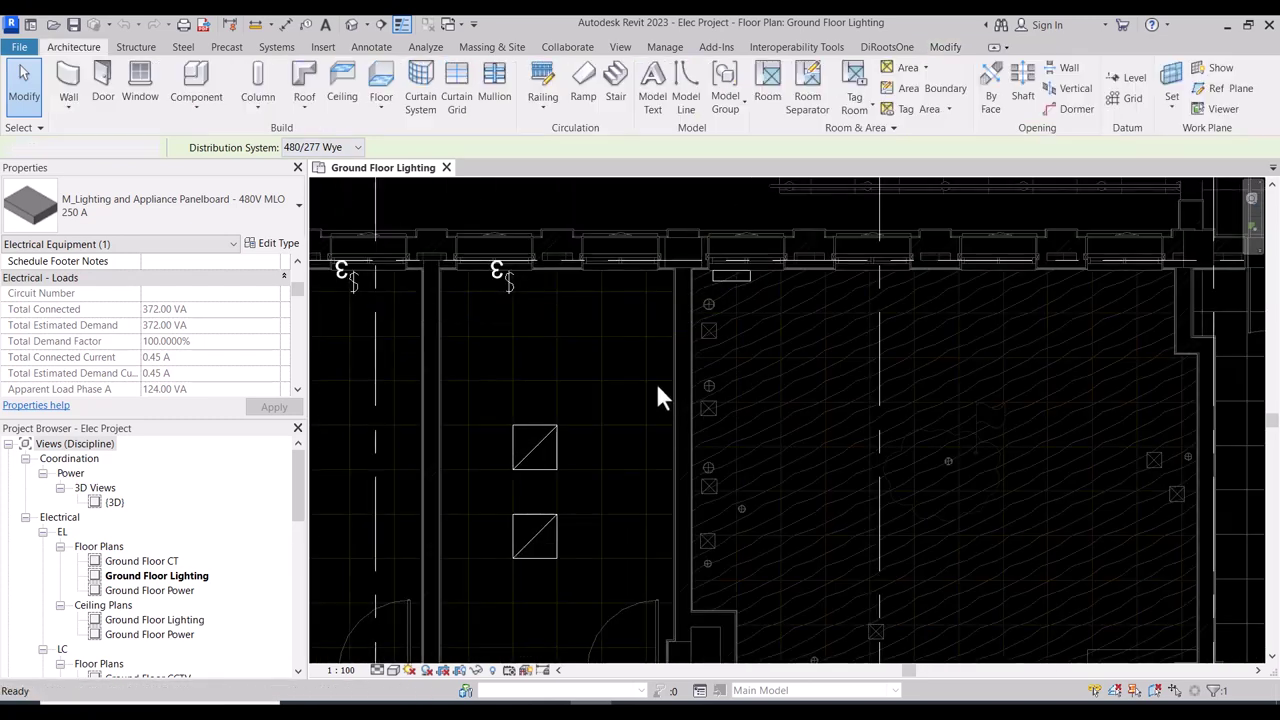
scroll(640, 366, "down", 1)
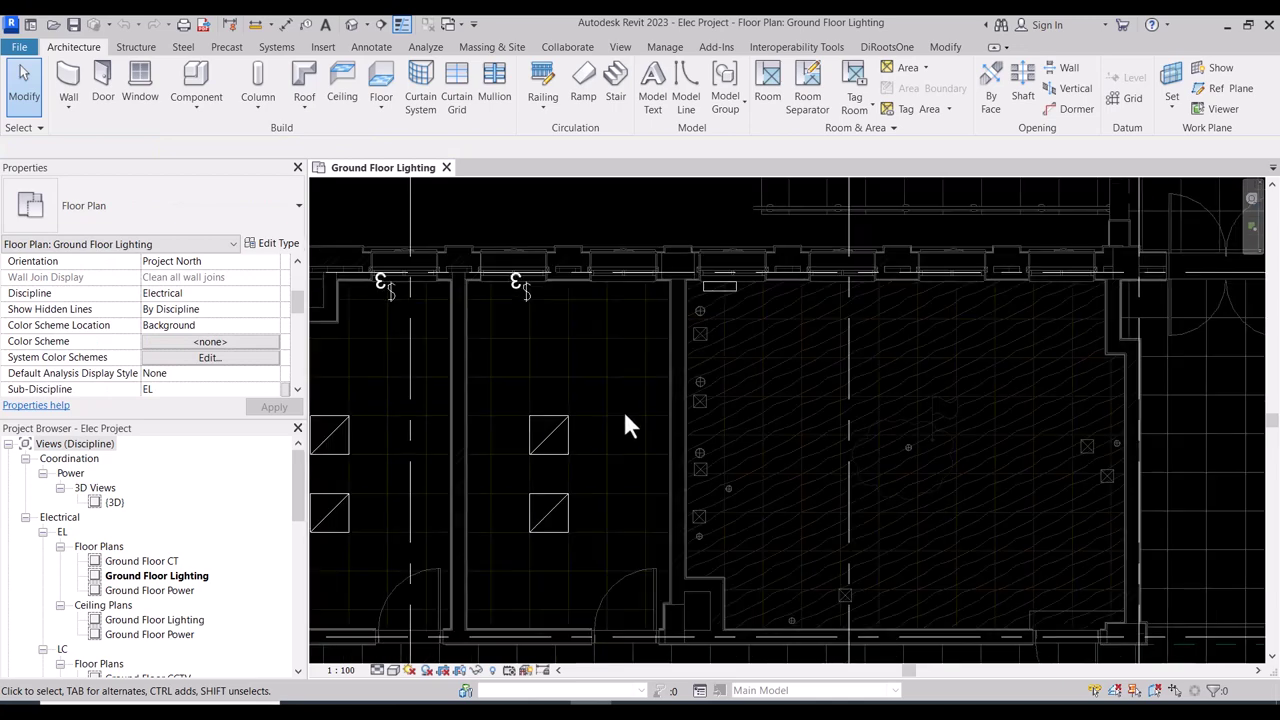
scroll(622, 425, "up", 1)
scroll(614, 363, "down", 2)
scroll(576, 419, "up", 1)
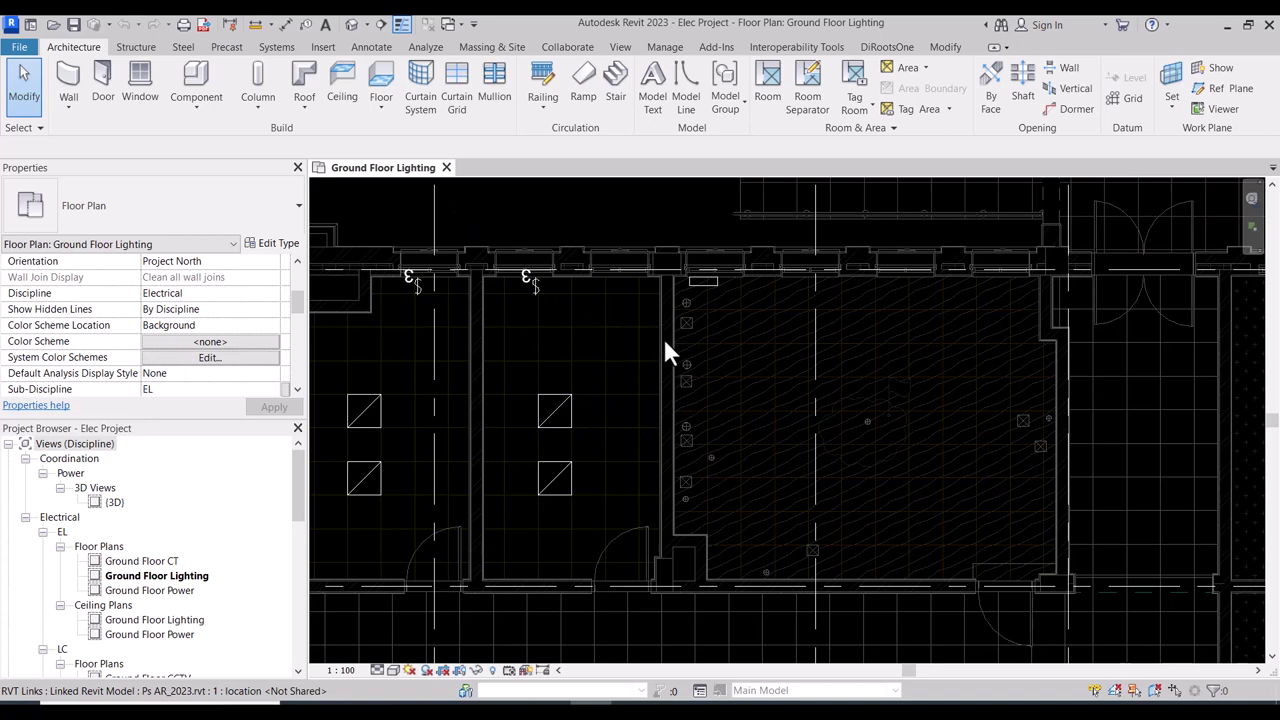
- Open the Ground Floor Lighting ceiling plan and pan right to the small gridded-ceiling room
scroll(663, 339, "down", 2)
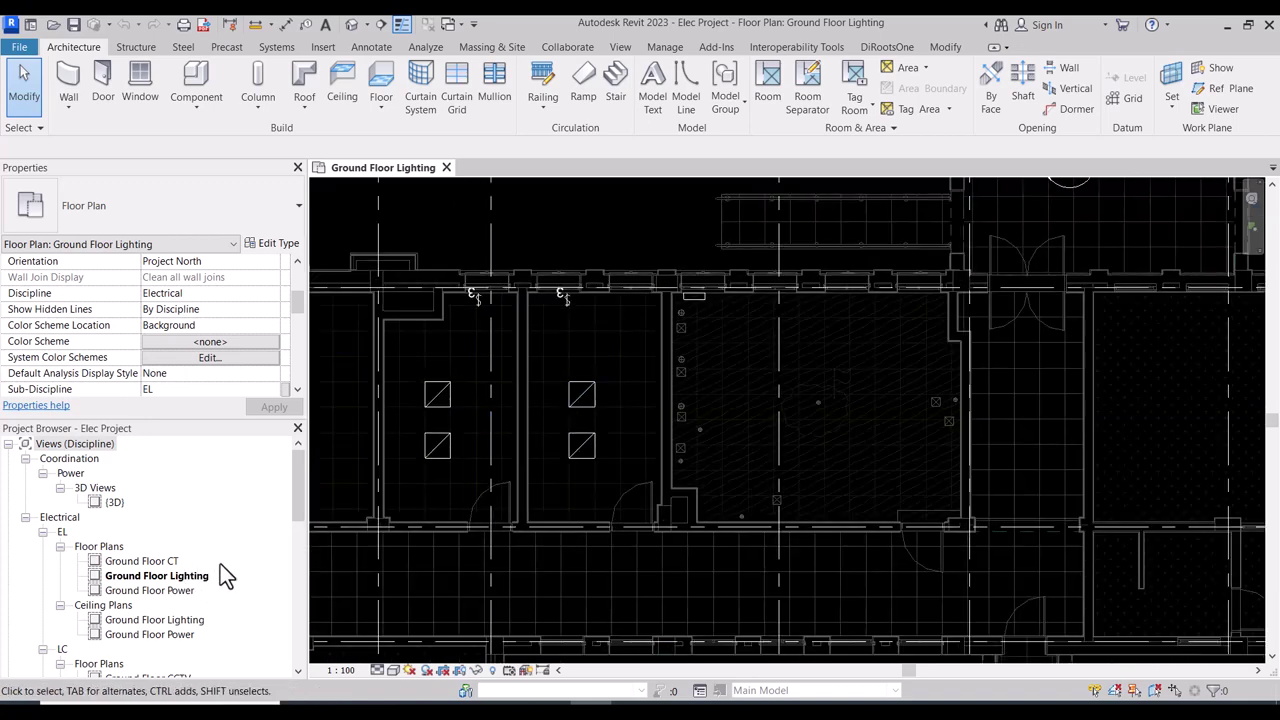
double_click(155, 621)
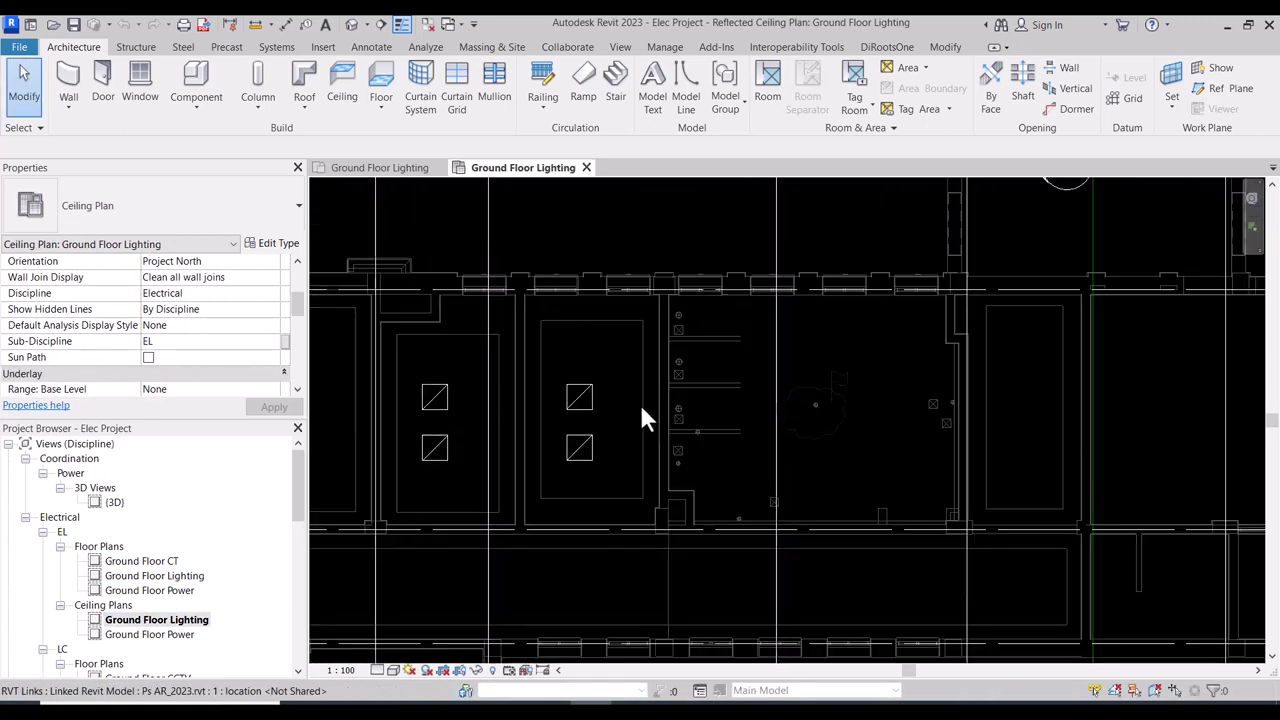
middle_click_drag(754, 425, 683, 451)
middle_click_drag(909, 420, 783, 449)
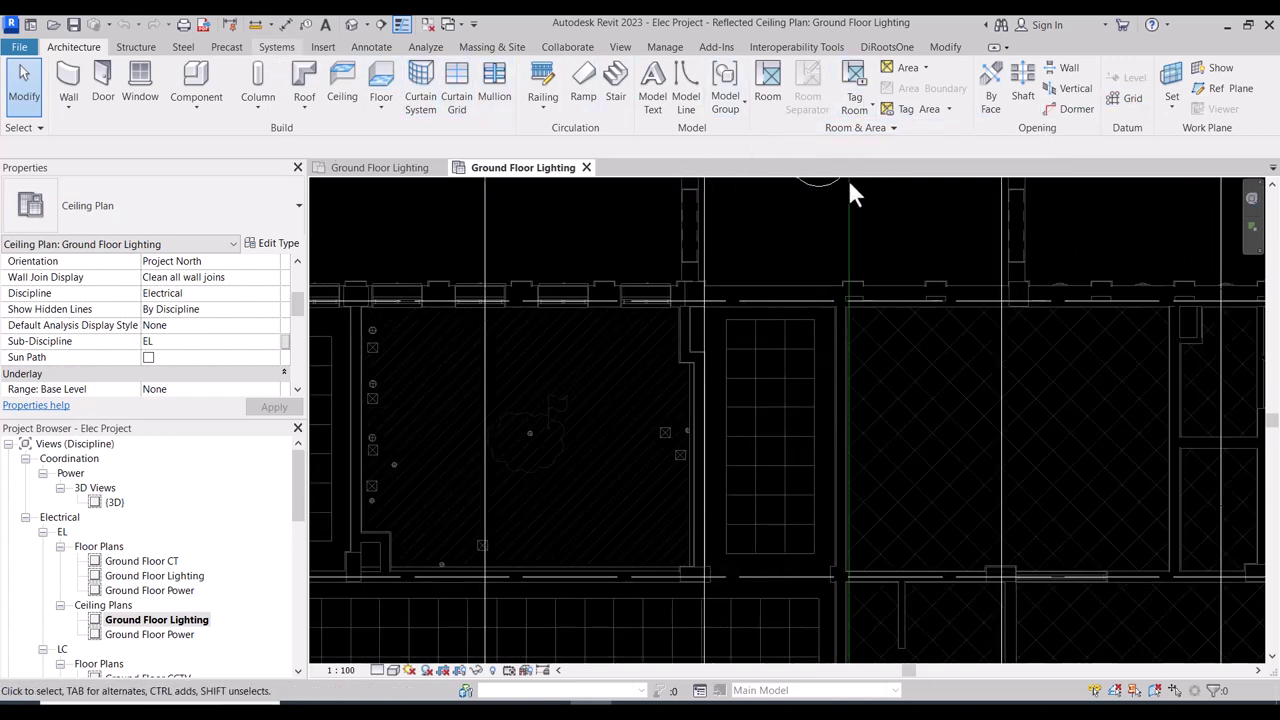
key("alt+y")
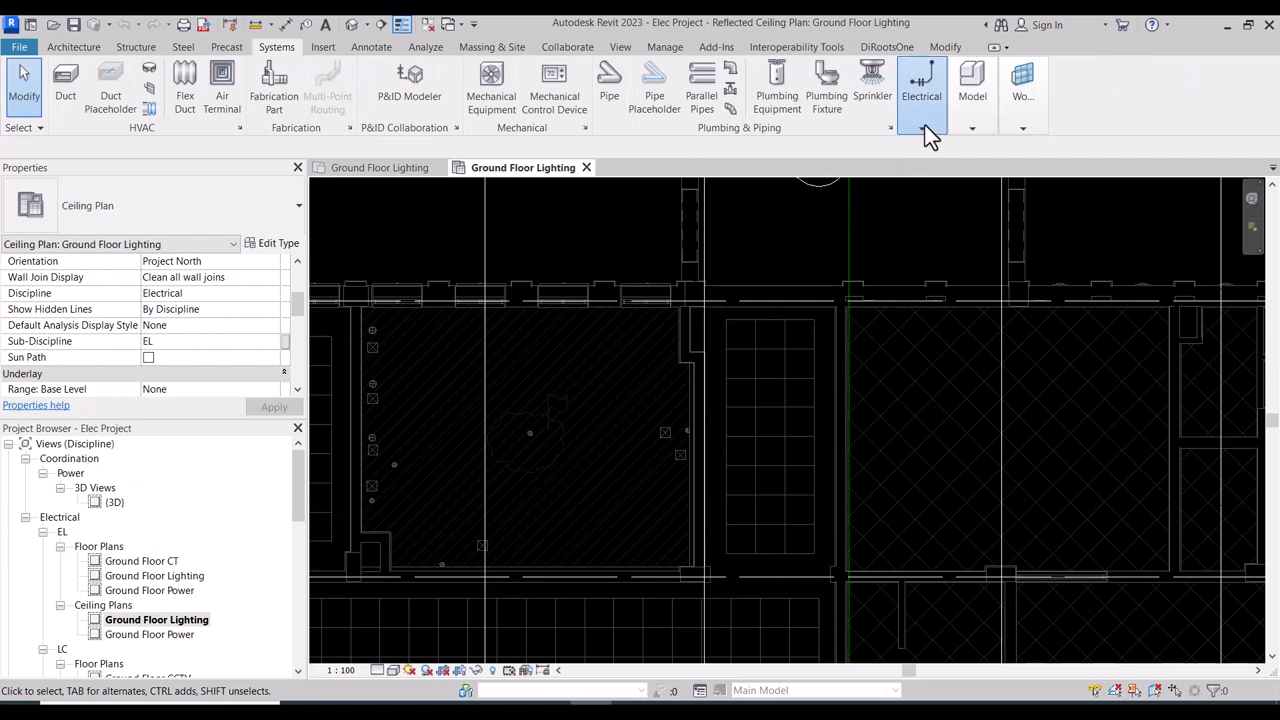
- Place two 600x600 - 120 recessed lighting fixtures in the upper and lower ceiling grid cells
left_click(923, 126)
left_click(1245, 190)
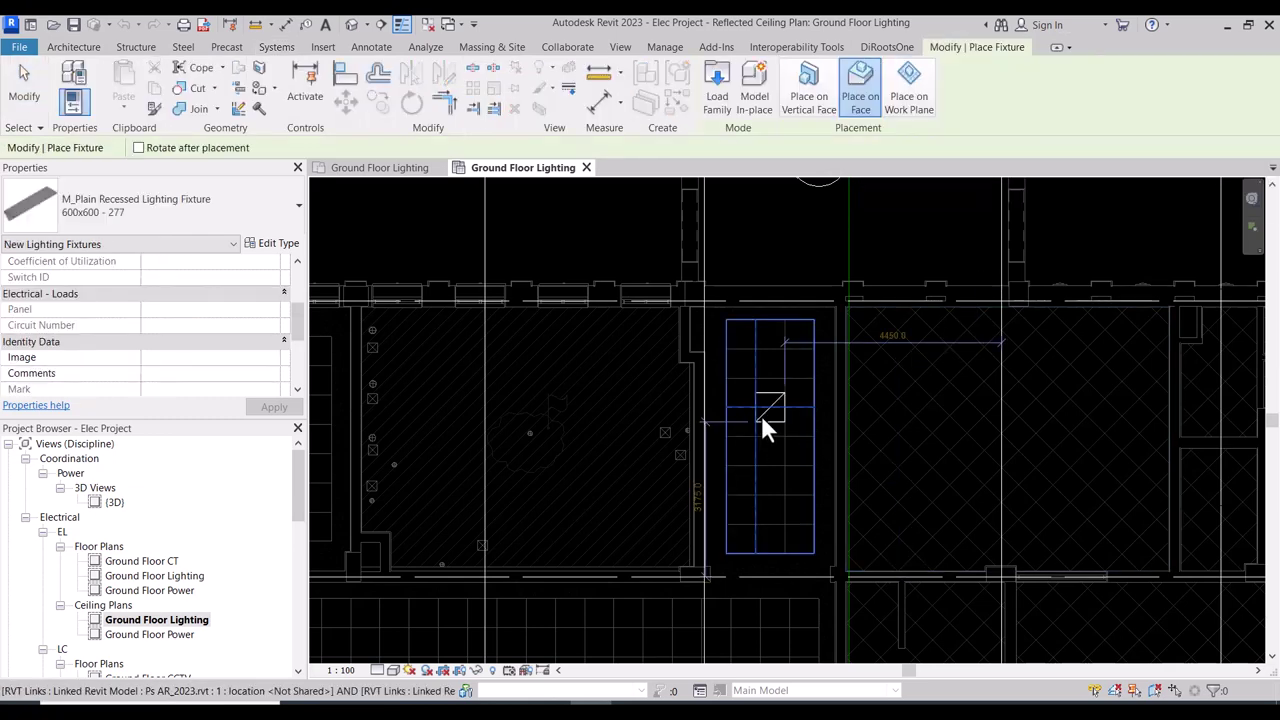
left_click(172, 205)
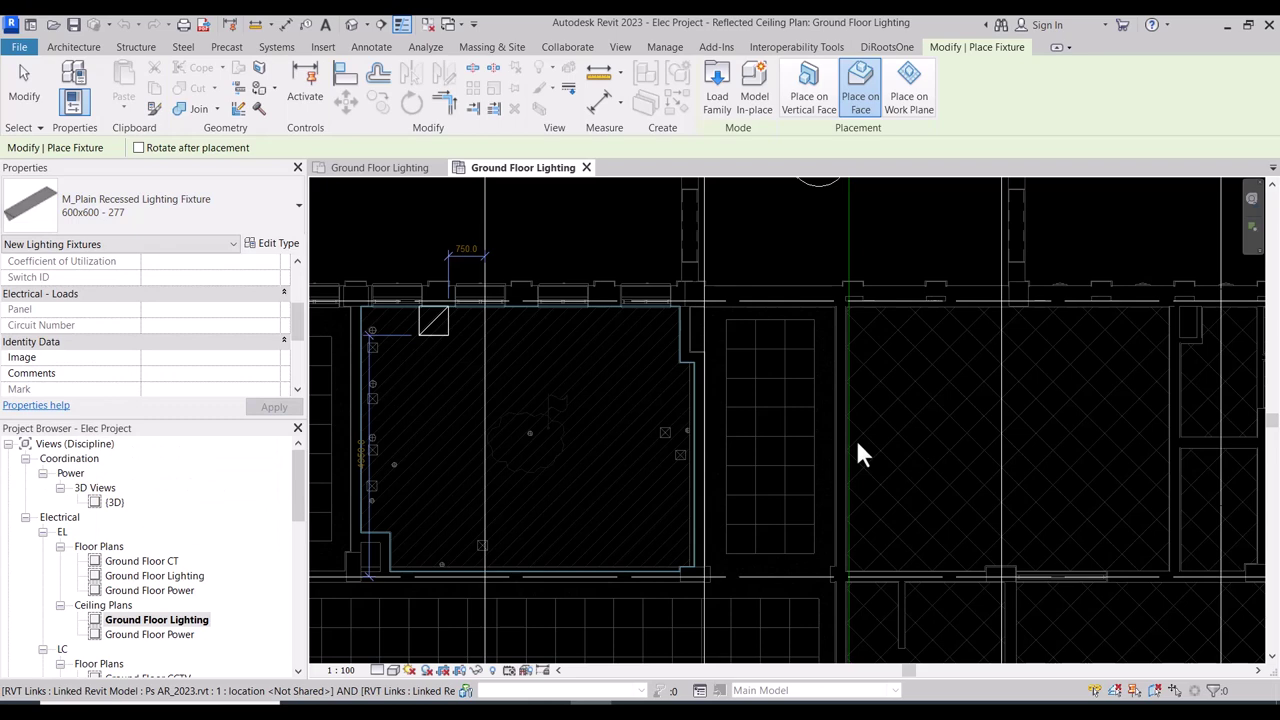
left_click(760, 445)
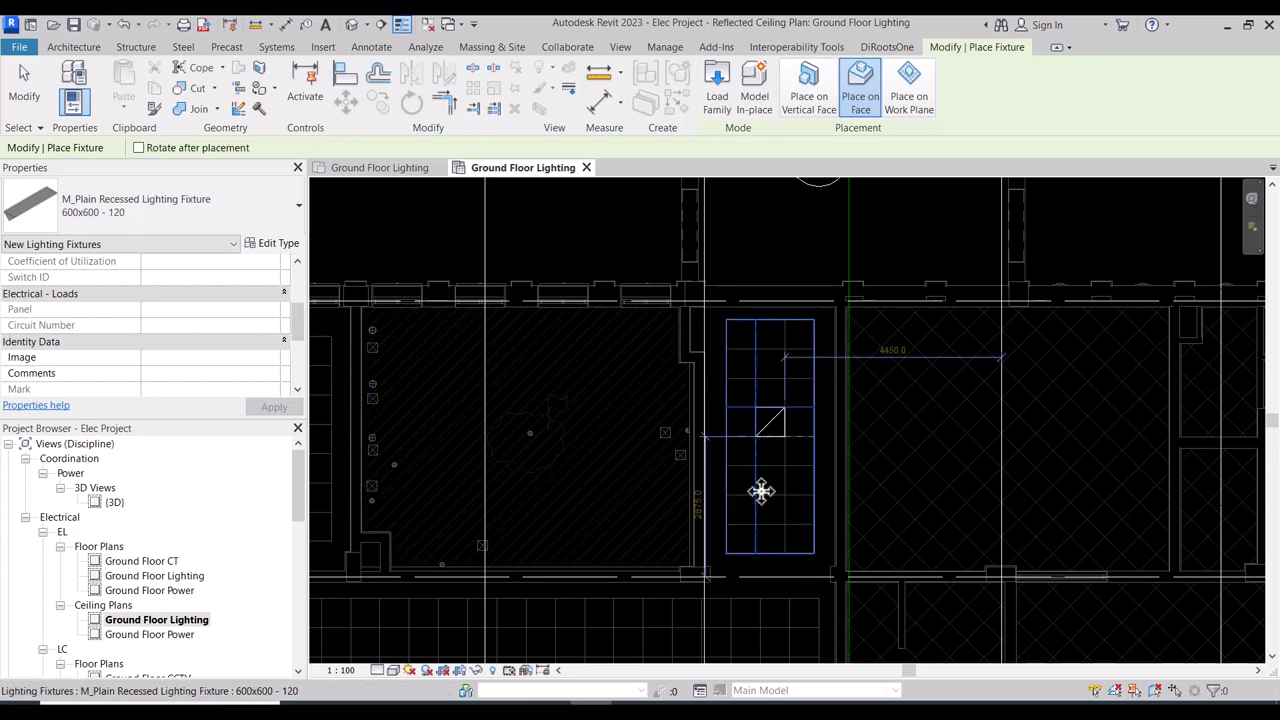
left_click(756, 490)
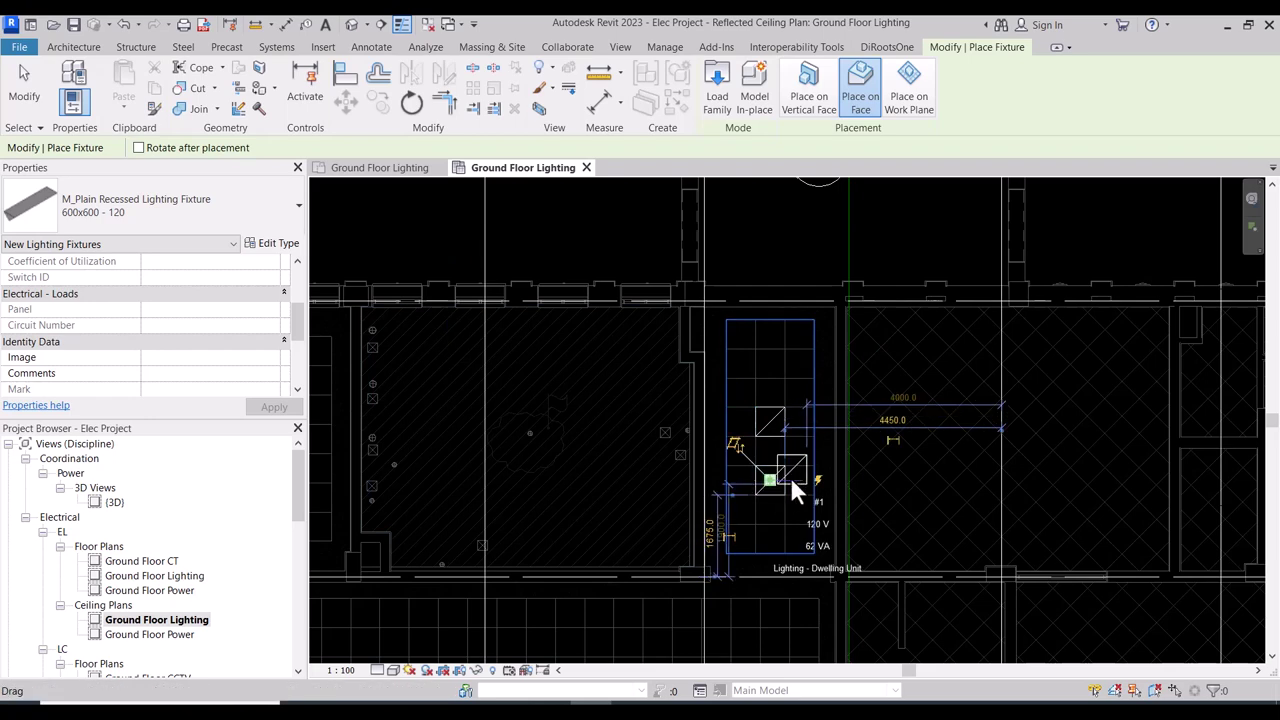
key("Escape")
key("Escape")
- On the floor plan, create a power circuit from the upper new fixture and add the lower fixture
left_click(390, 170)
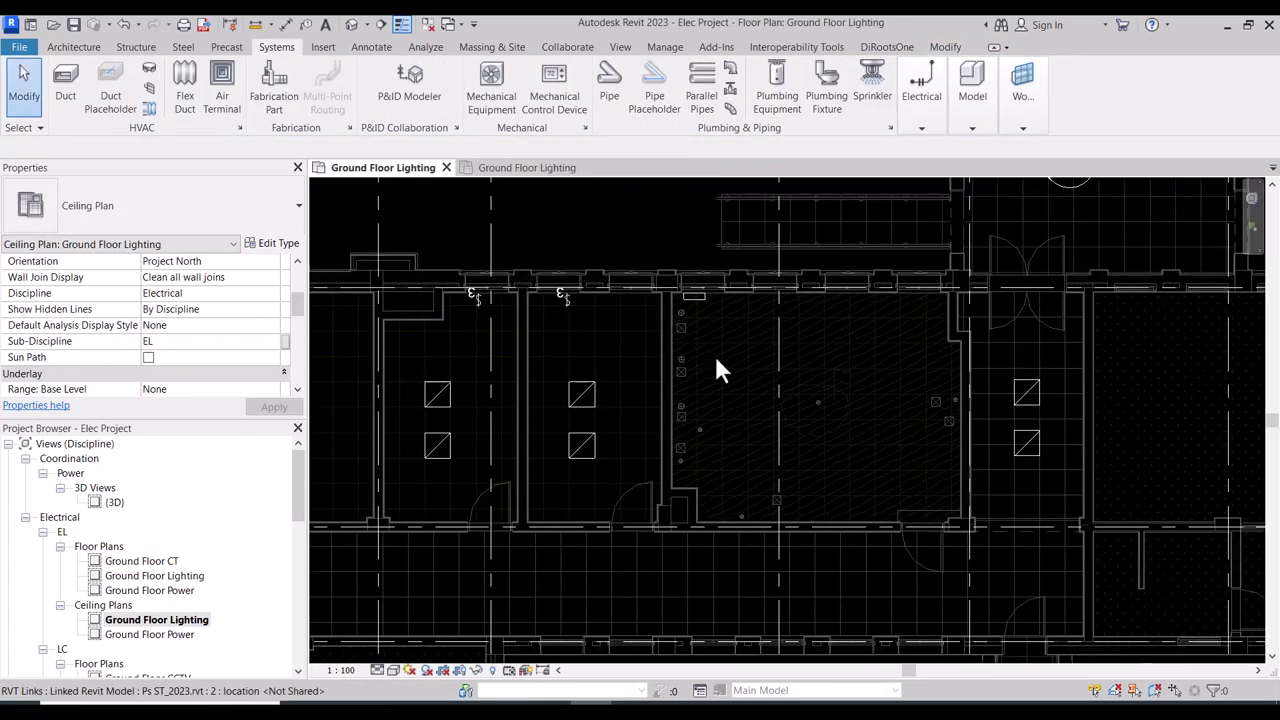
left_click(1027, 392)
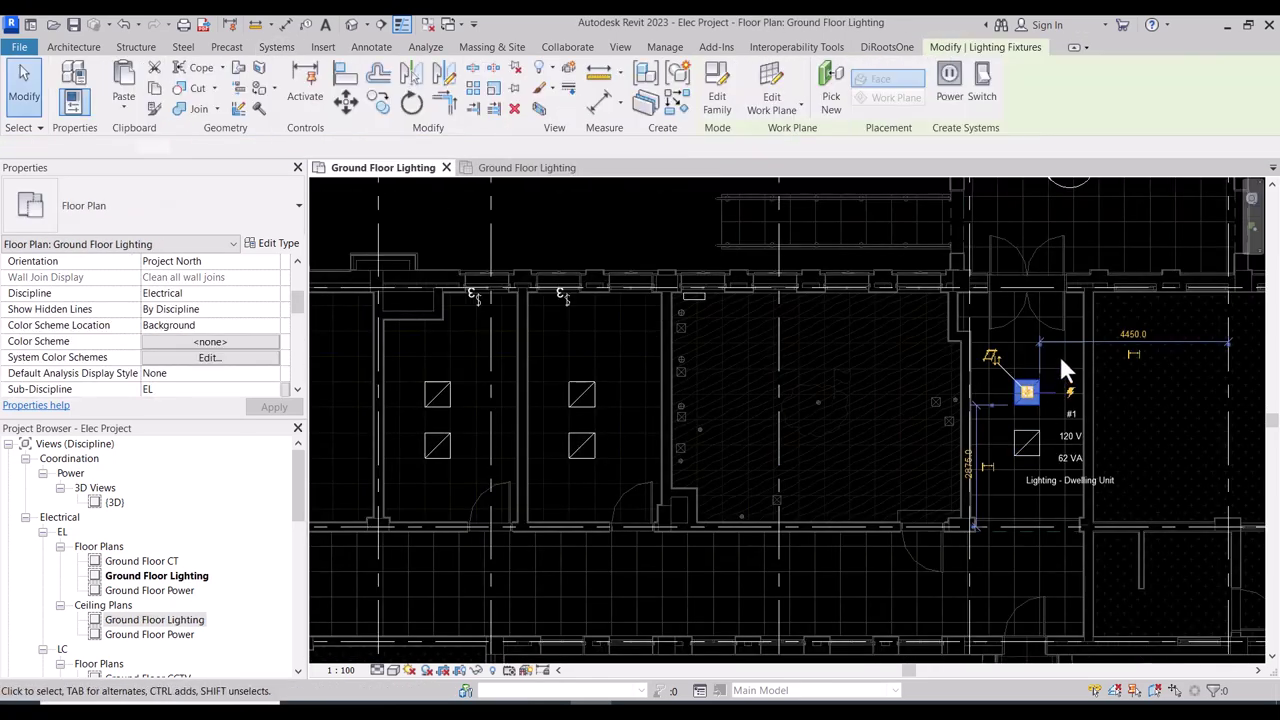
scroll(1020, 400, "up", 2)
left_click(1013, 400)
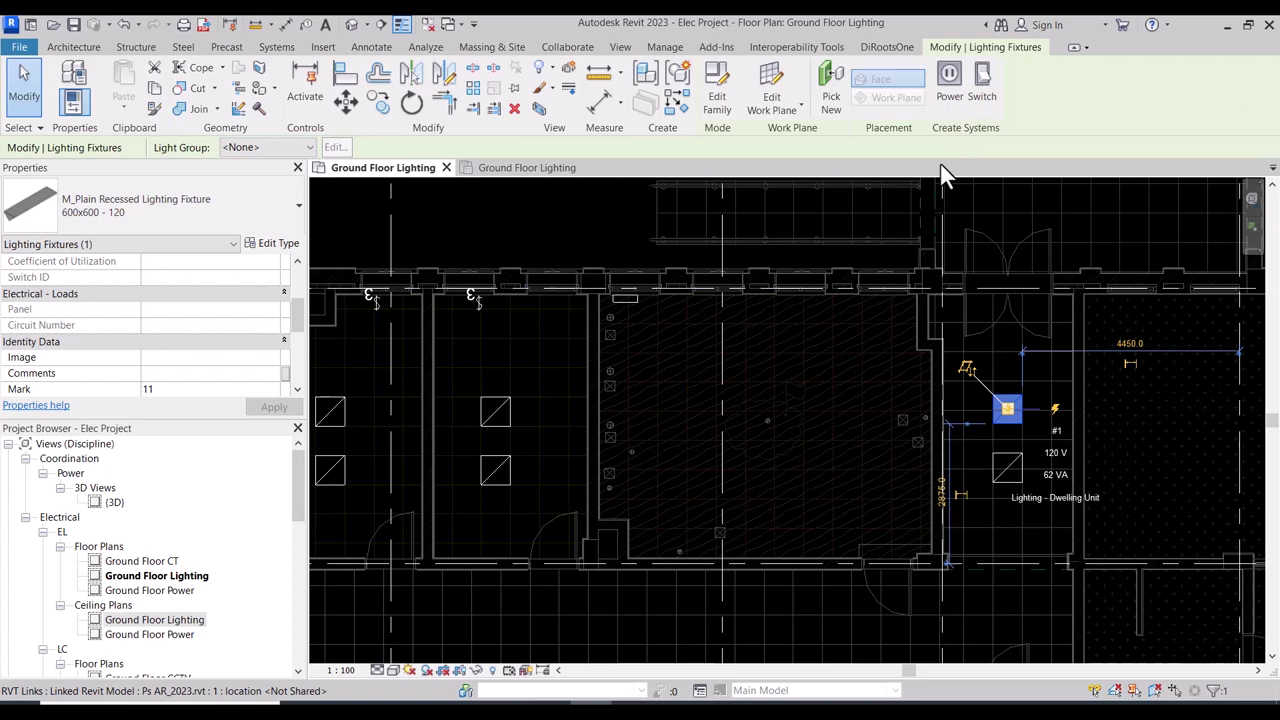
left_click(949, 85)
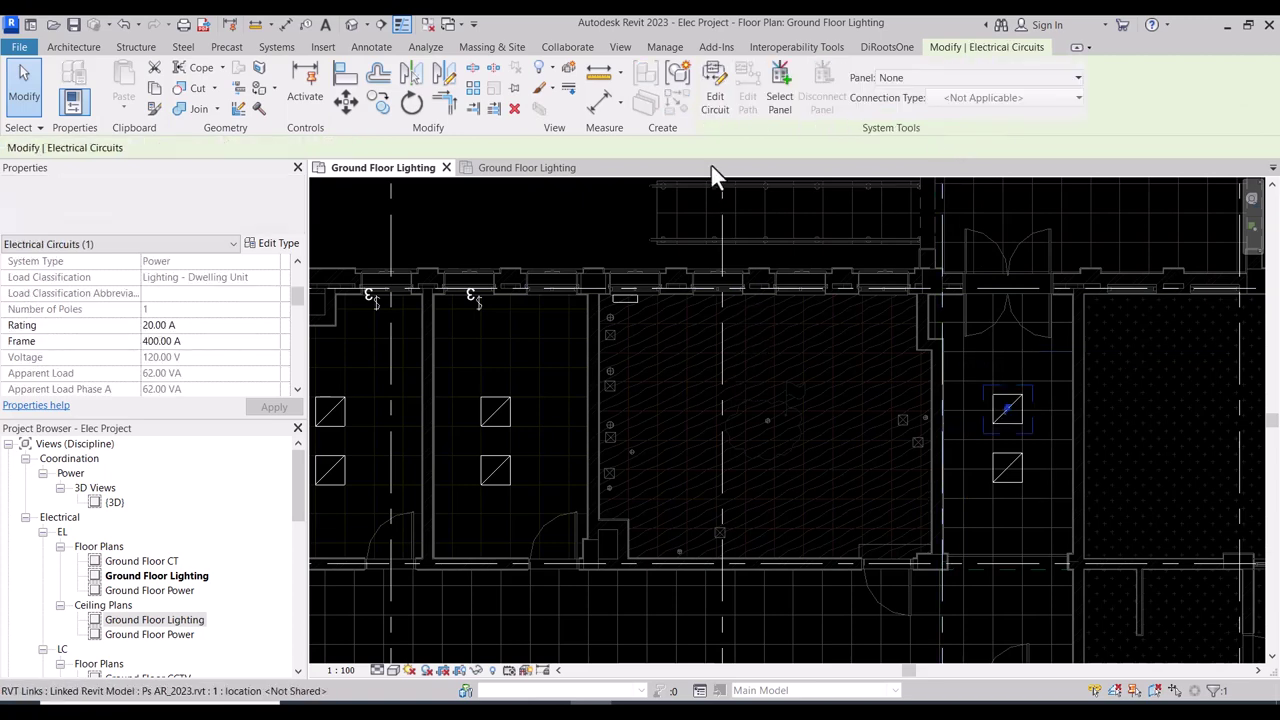
left_click(714, 100)
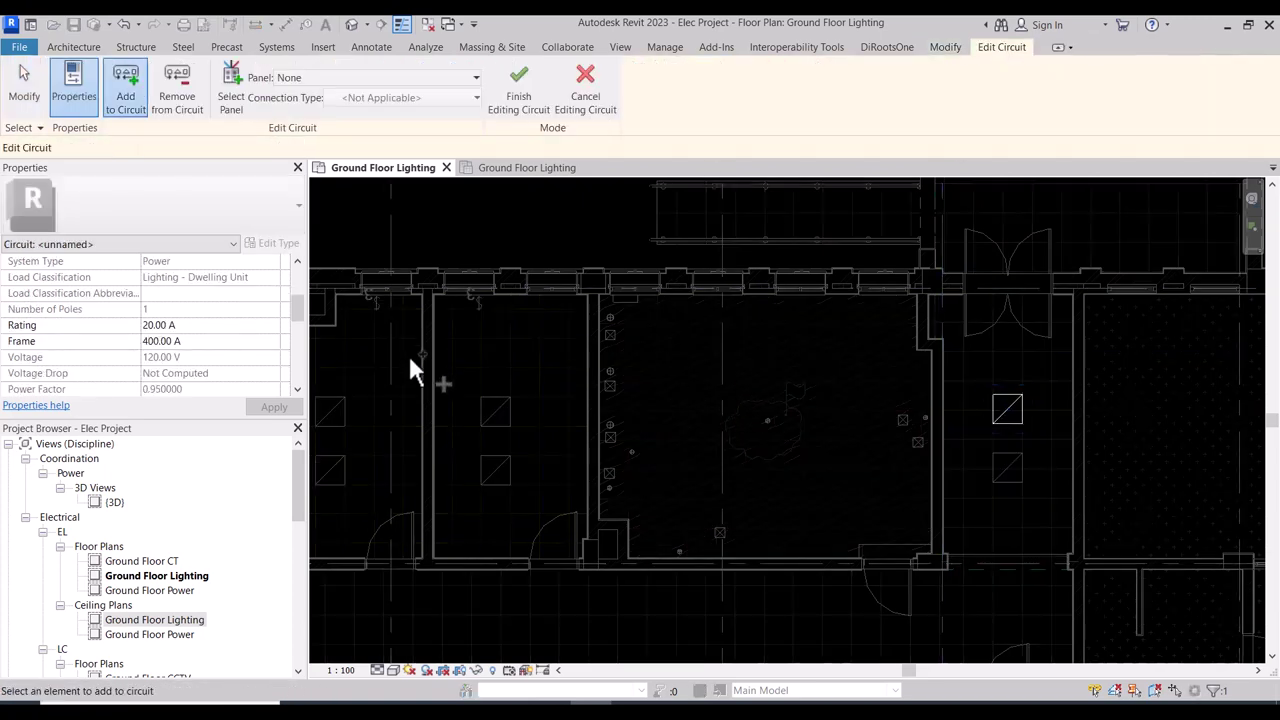
left_click(126, 90)
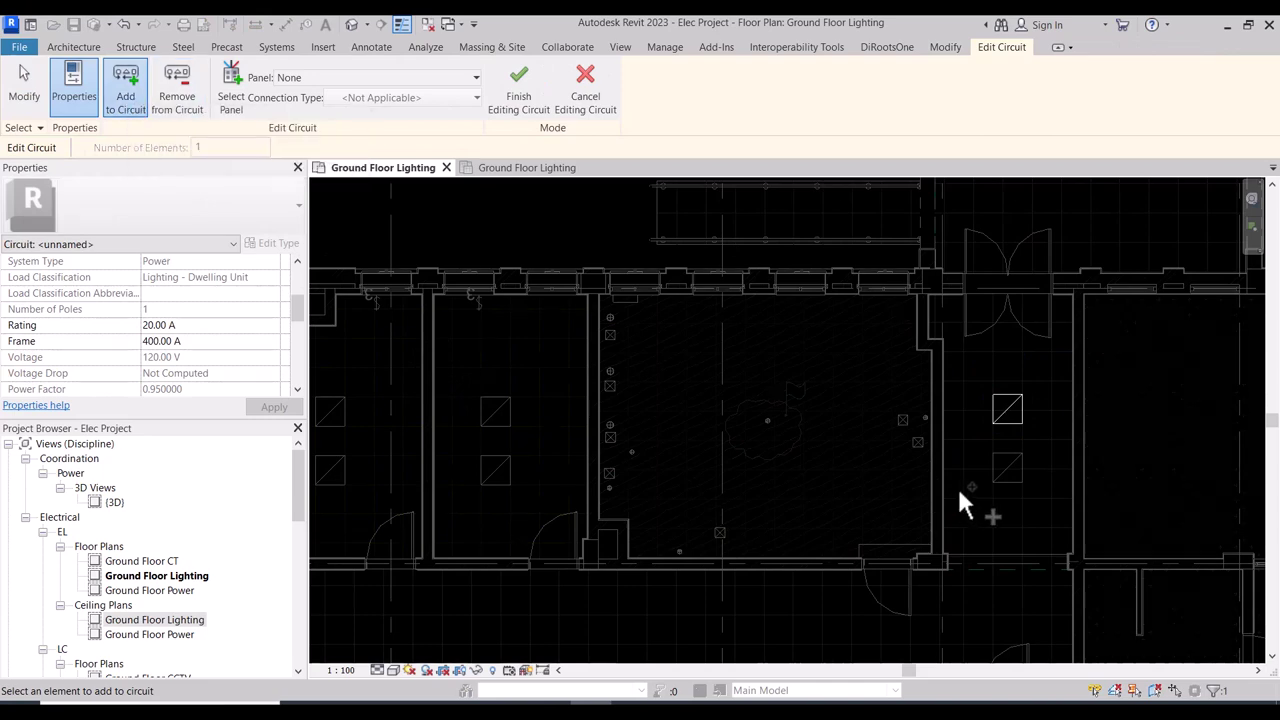
left_click(1003, 475)
- Try assigning the 120 V circuit to the top-wall 480/277 V panelboard, then cancel after the voltage warning
left_click(236, 88)
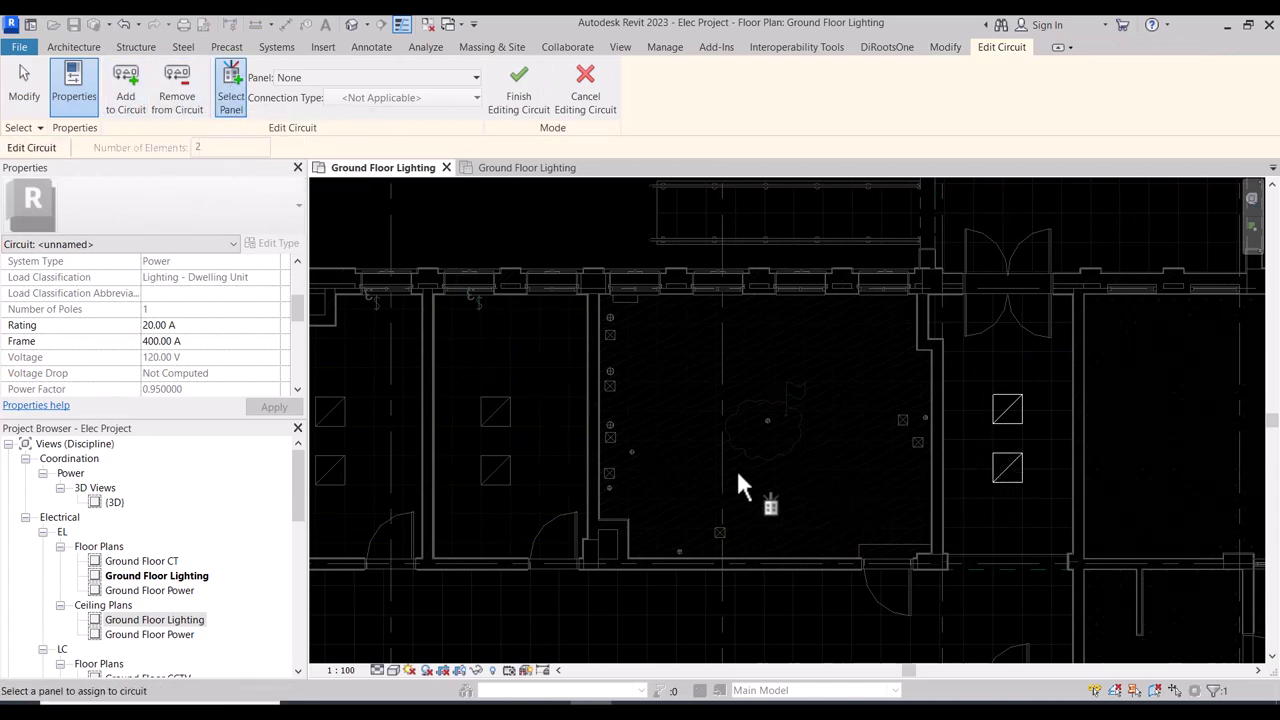
left_click(627, 298)
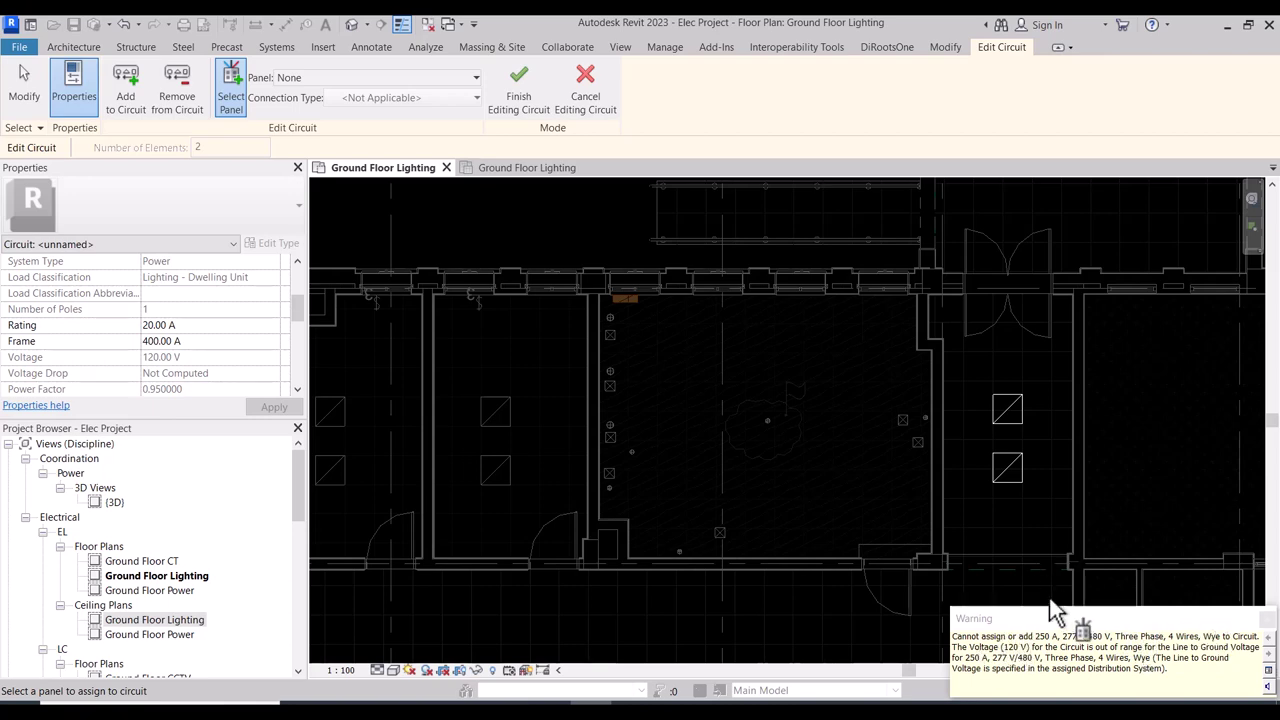
left_click(585, 88)
scroll(1040, 440, "up", 1)
key("Escape")
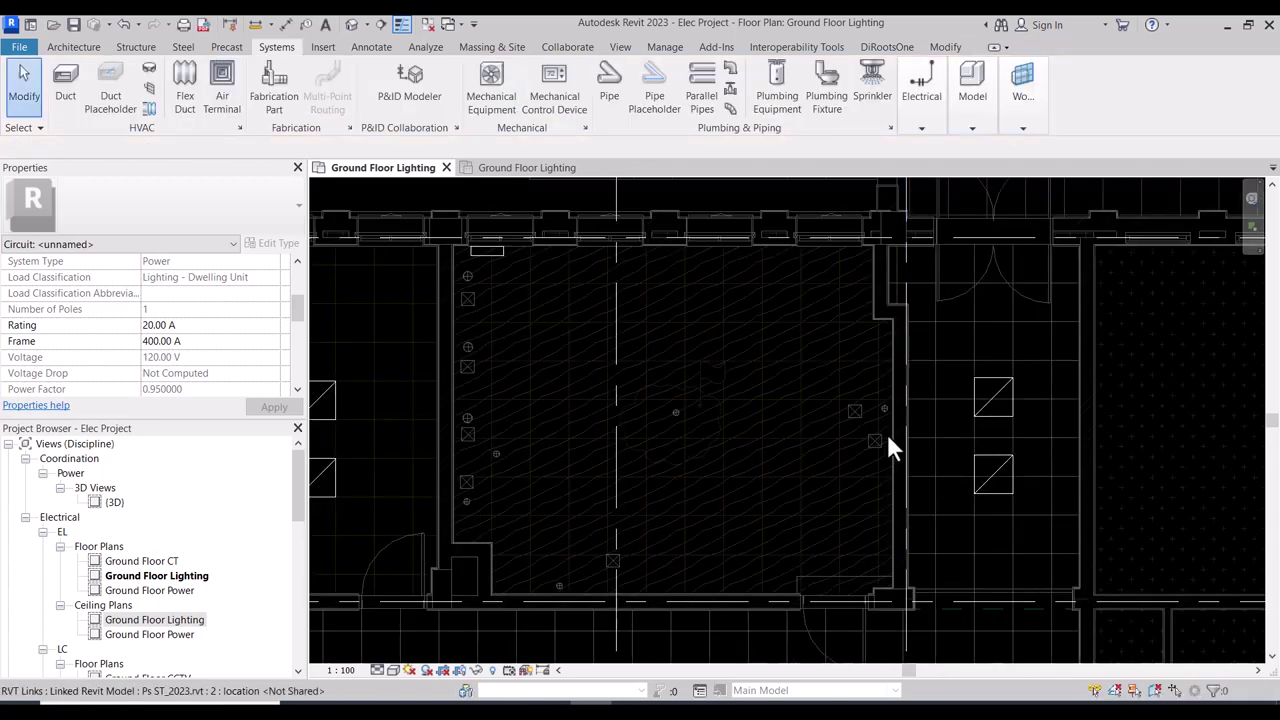
scroll(886, 431, "up", 1)
left_click(948, 400)
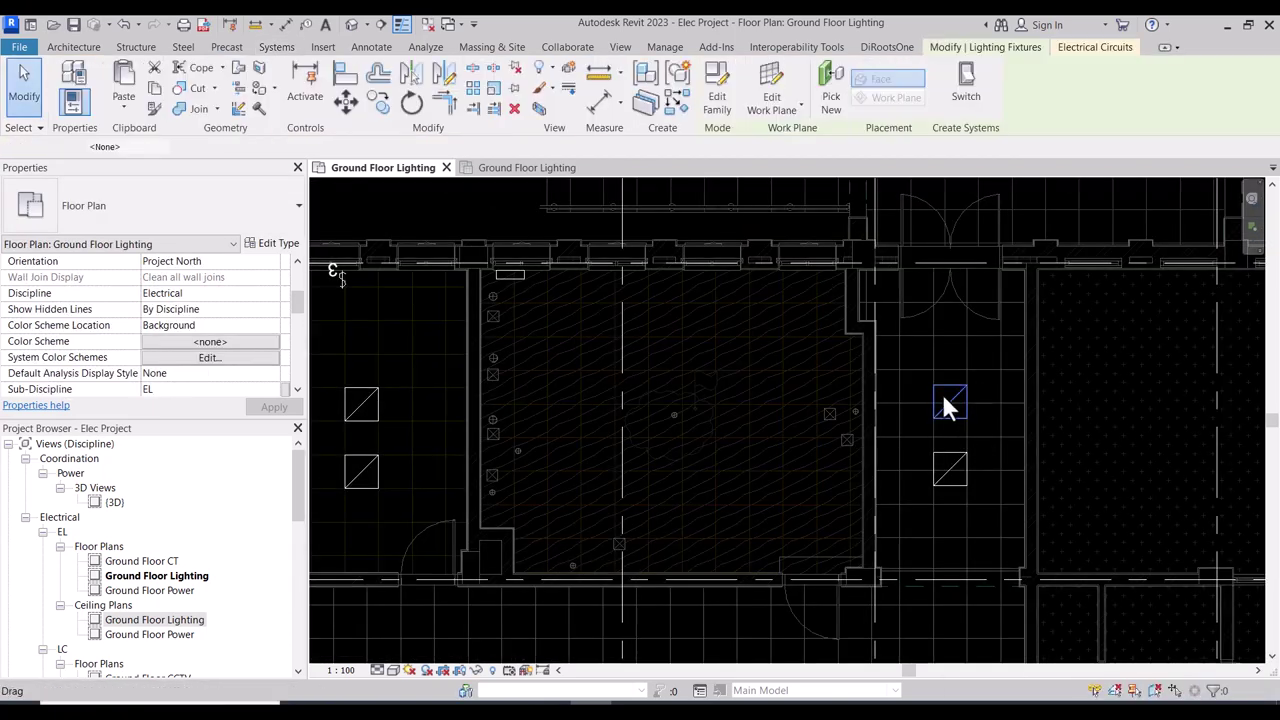
scroll(1000, 435, "up", 1)
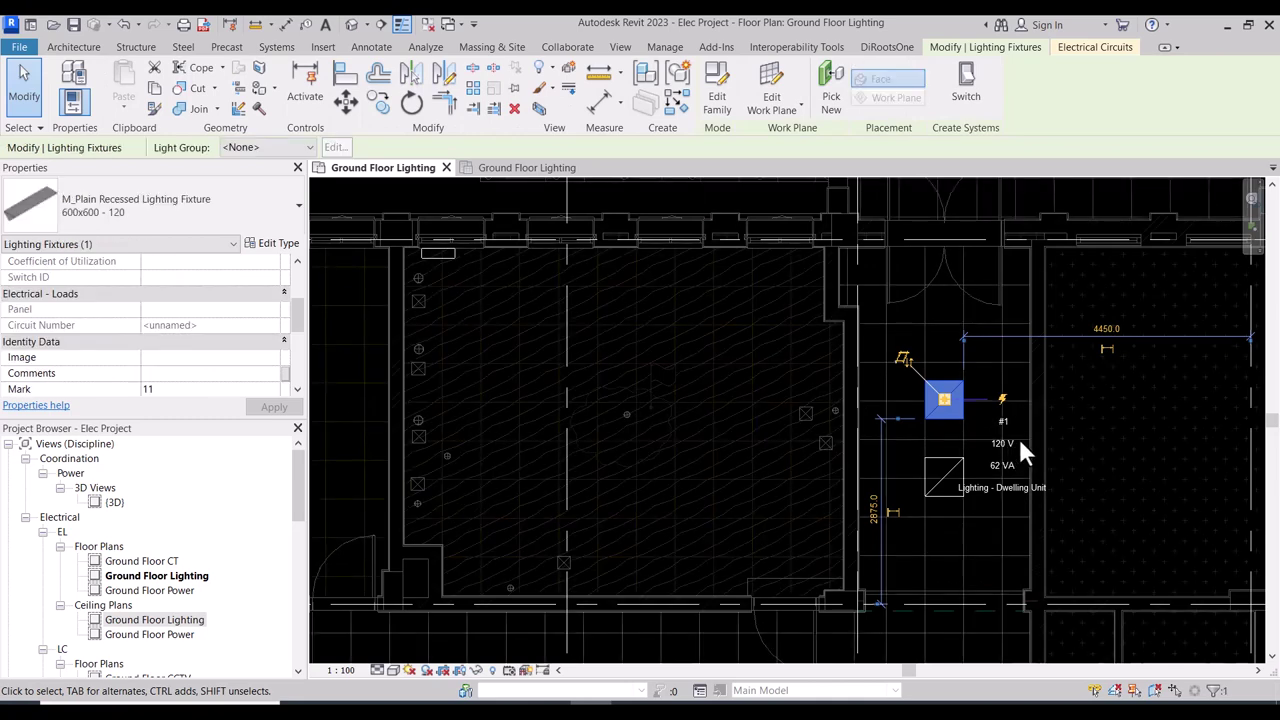
scroll(1018, 436, "down", 1)
left_click(571, 358)
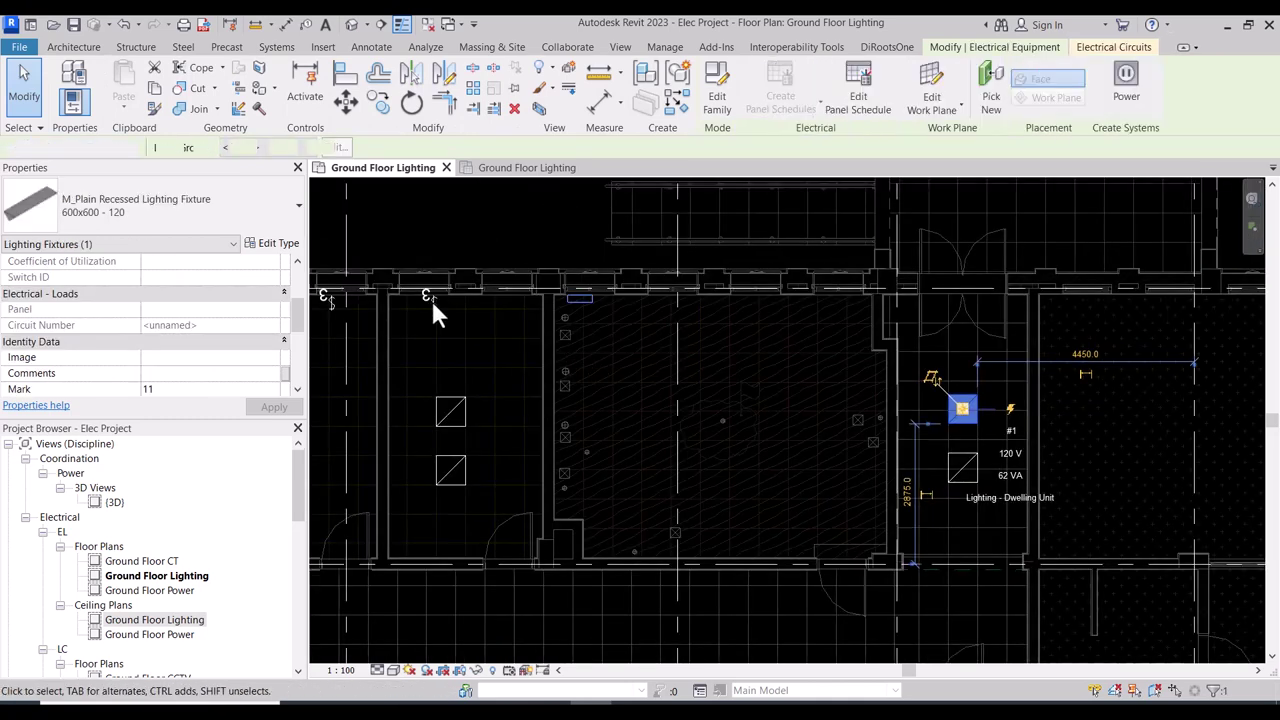
mouse_move(320, 147)
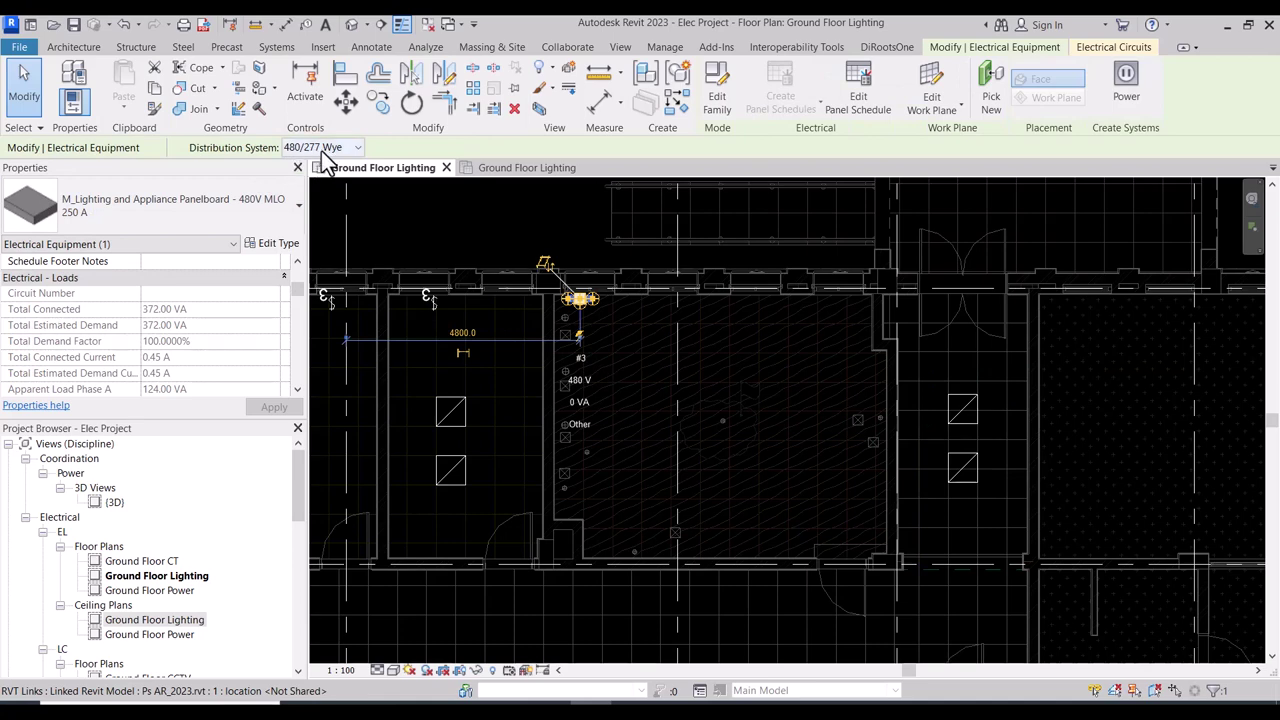
key("Escape")
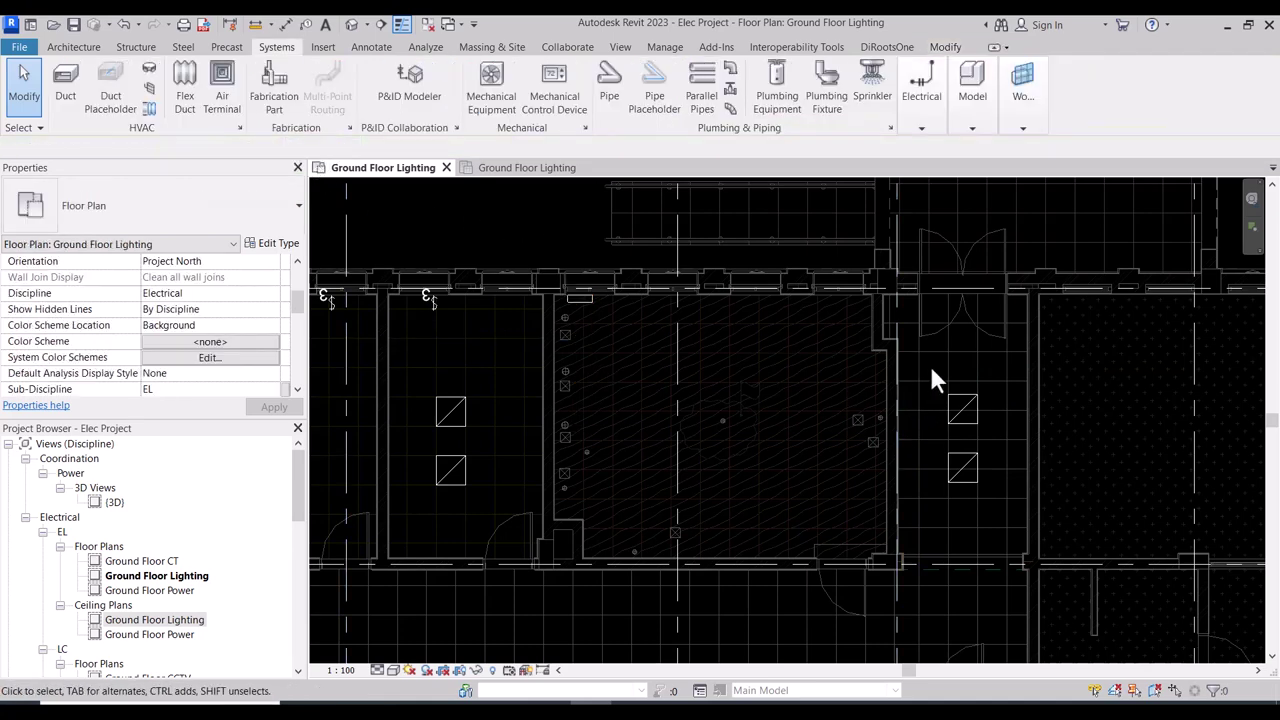
left_click_drag(931, 368, 1007, 498)
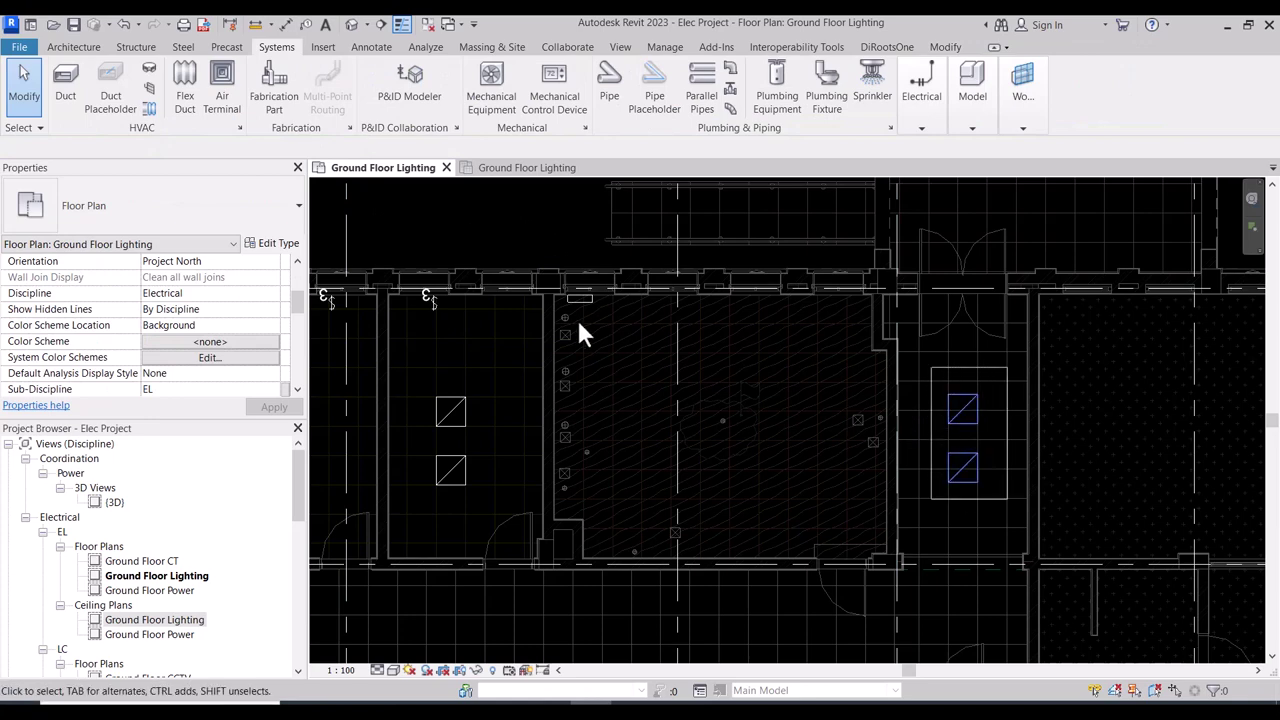
left_click(935, 380)
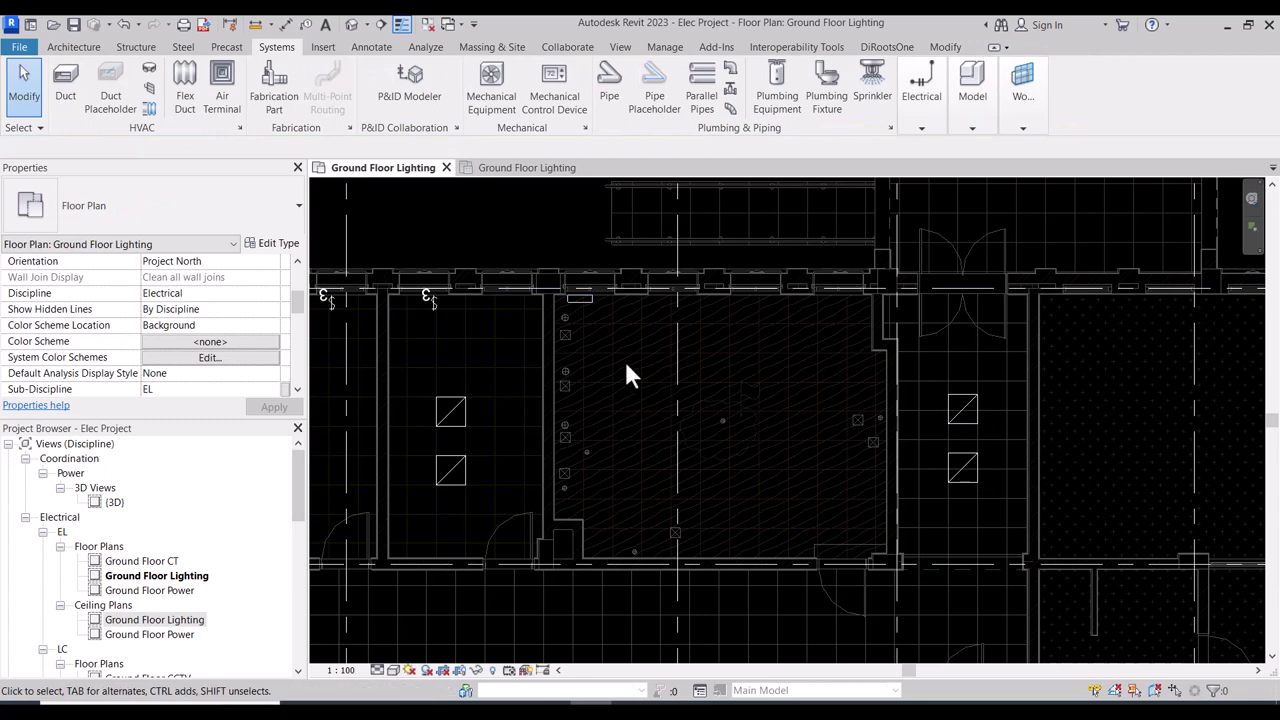
scroll(755, 381, "down", 1)
scroll(755, 397, "up", 1)
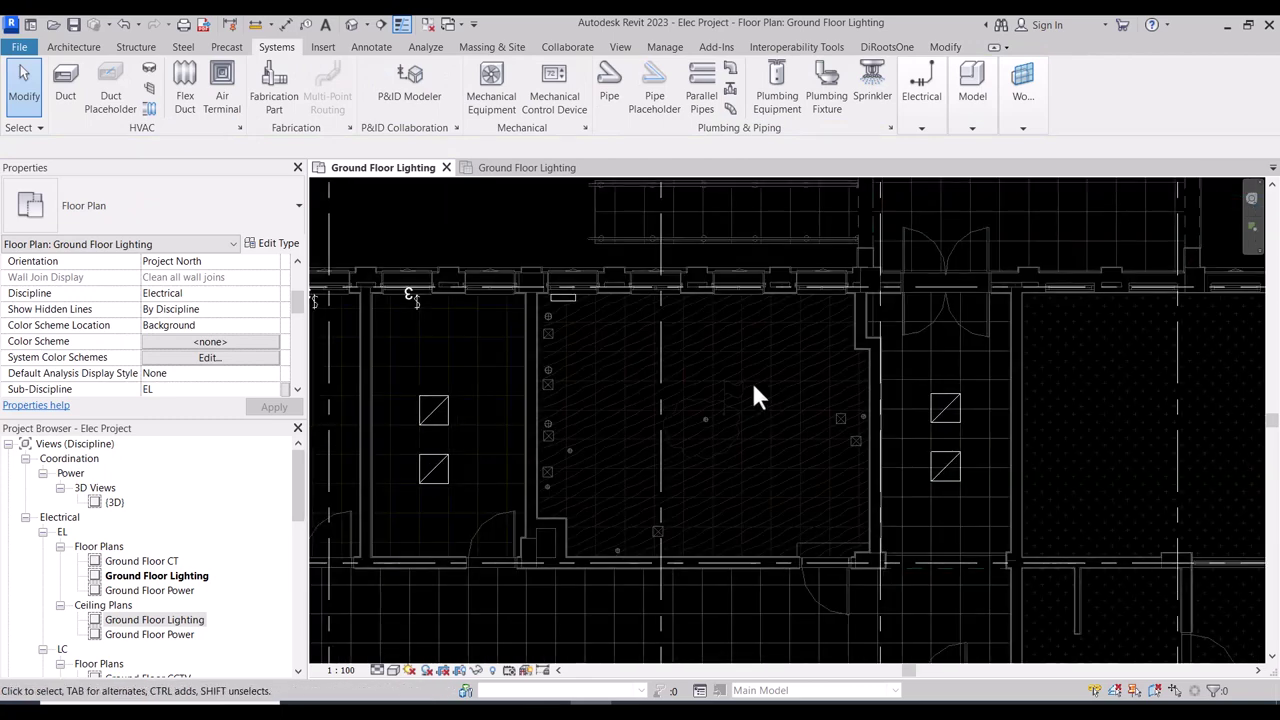
scroll(748, 400, "down", 1)
scroll(743, 401, "up", 1)
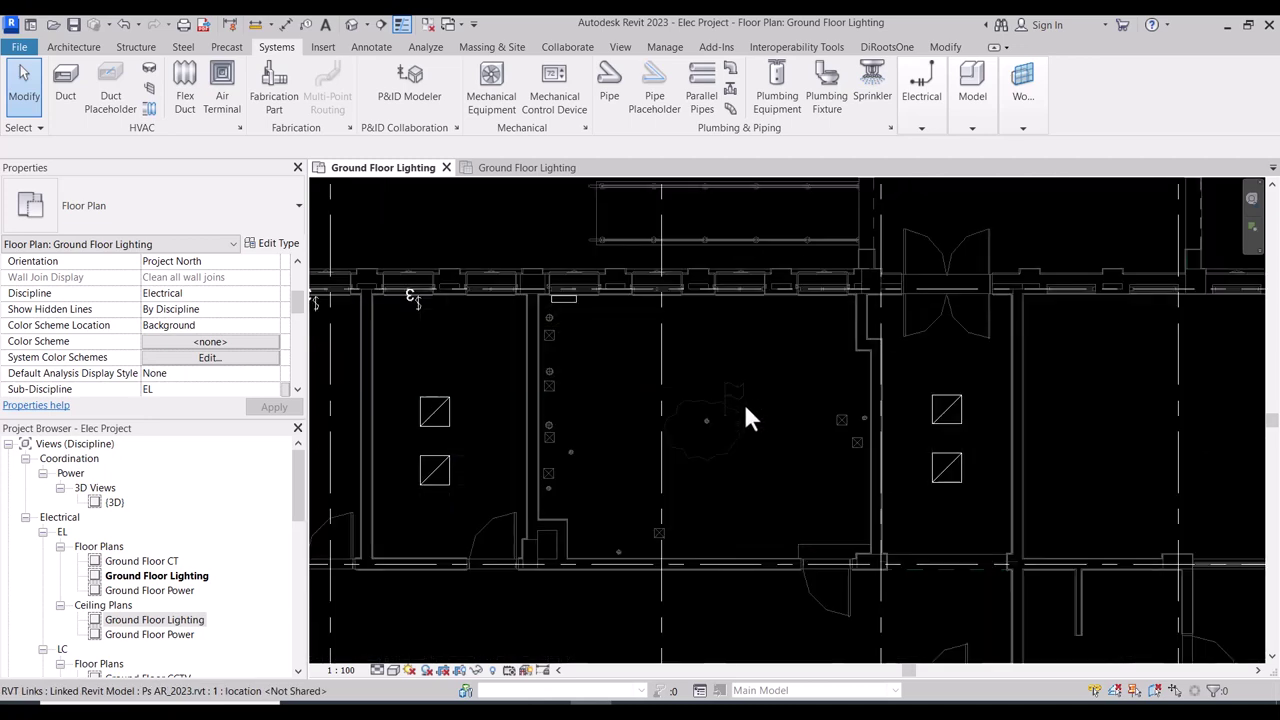